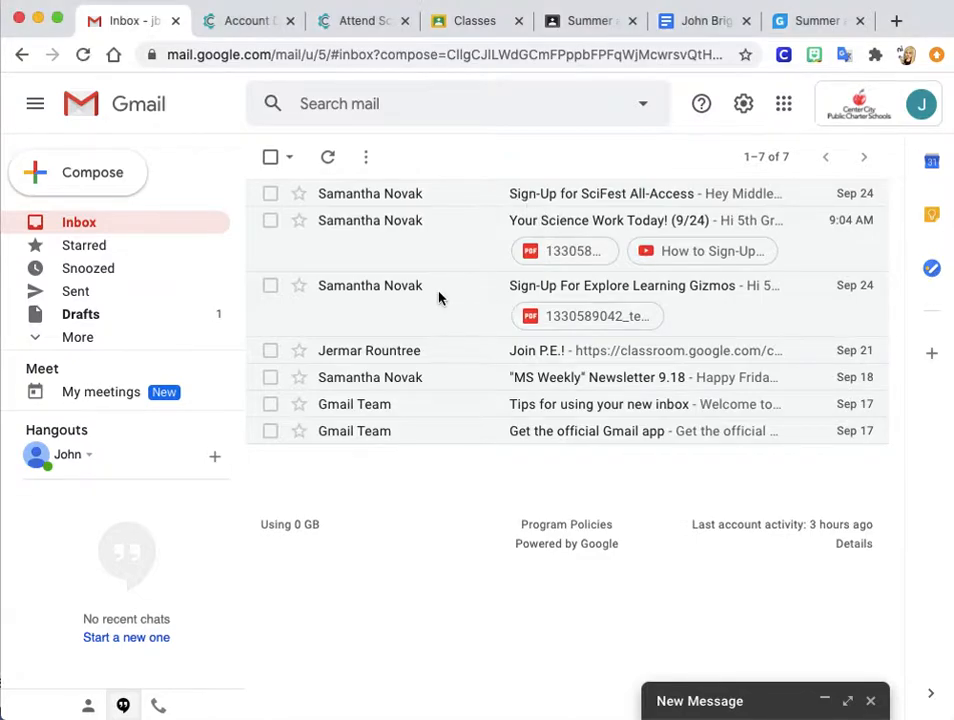
Step: Open the "Sign-Up For Explore Learning Gizmos" email and bring up the Google Keep notes beside it
left_click(402, 291)
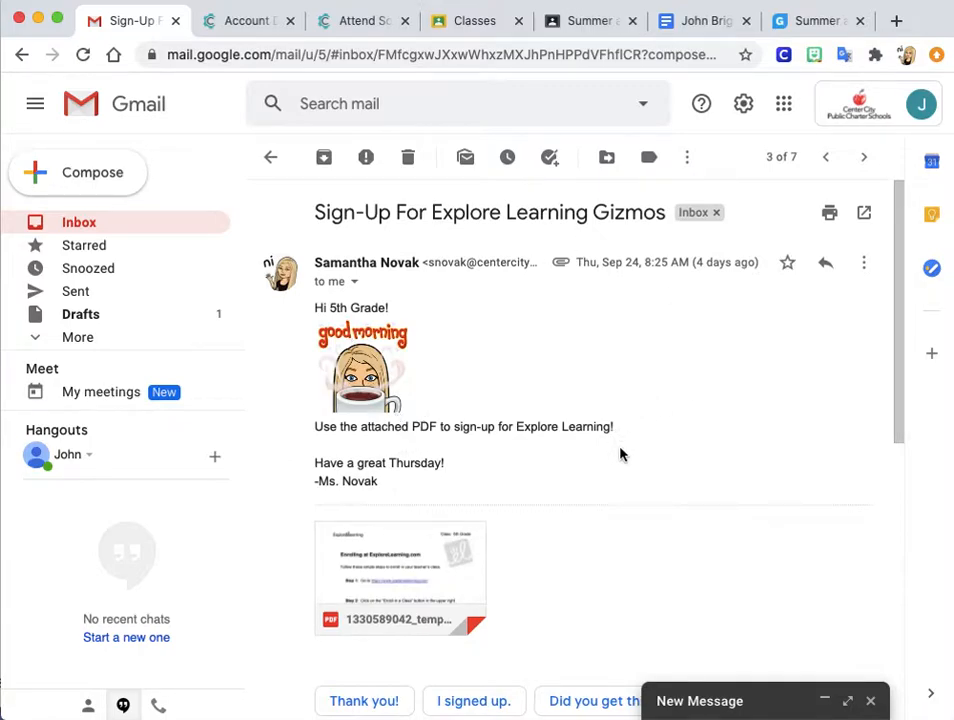
left_click(933, 216)
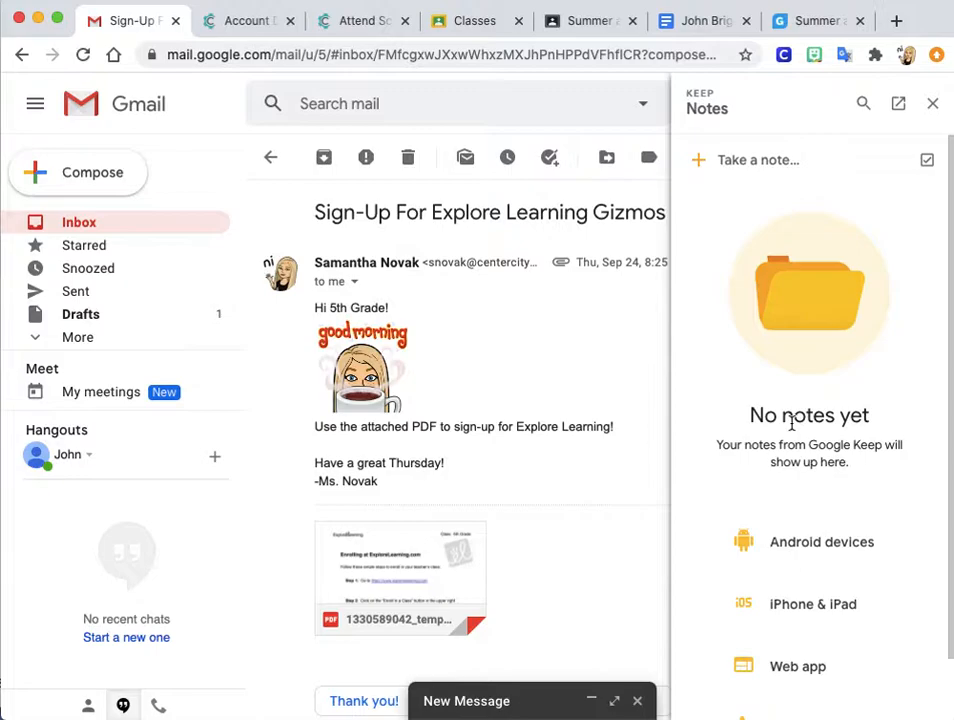
scroll(806, 444, "down", 1)
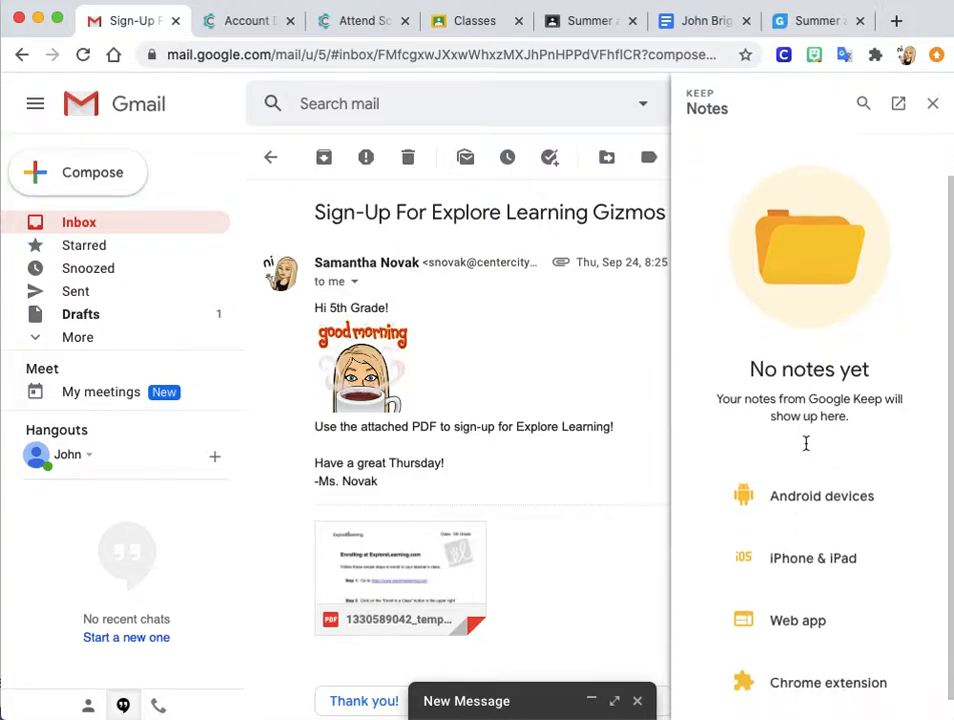
scroll(806, 444, "up", 1)
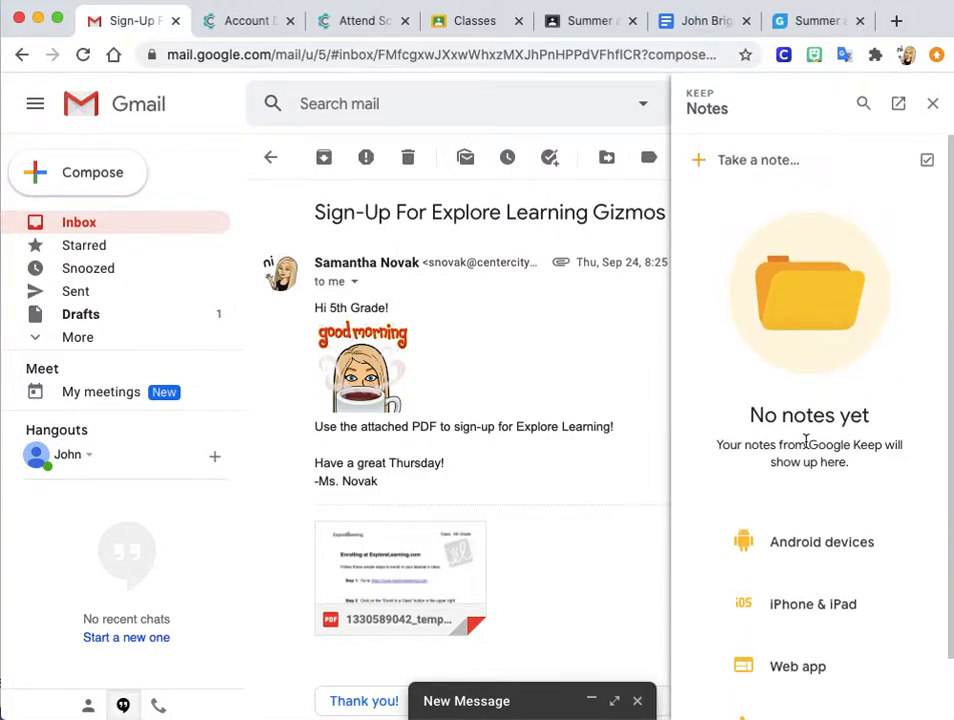
Step: Create a note linked to this email, titled "Science Work" and reading "Sign up for explore learning", and close the notes
left_click(752, 161)
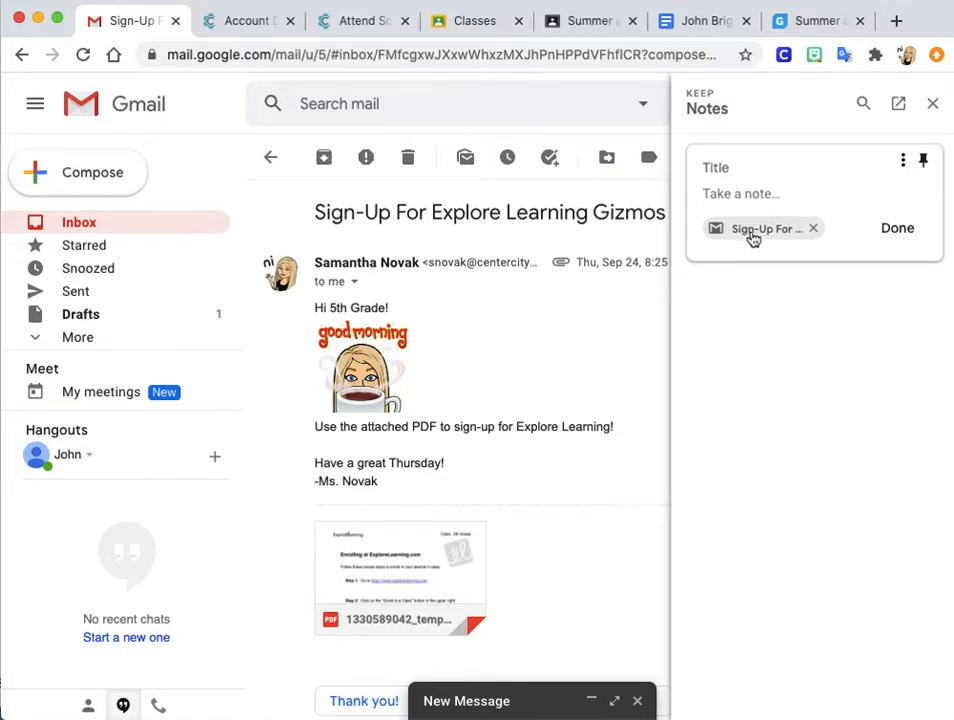
left_click(725, 168)
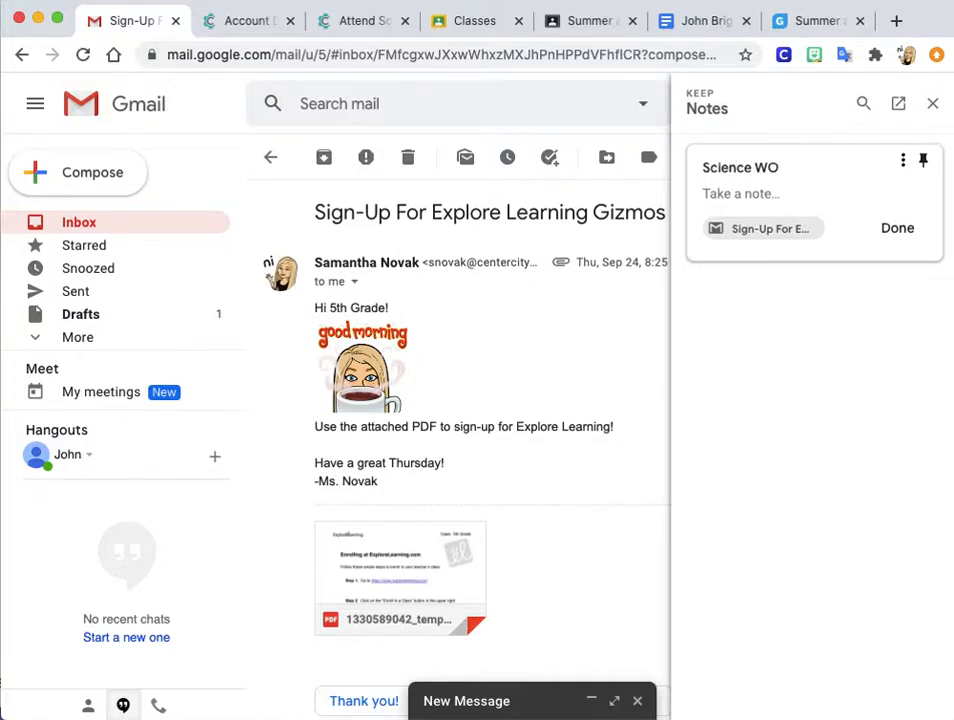
type("Sign up for explore learning")
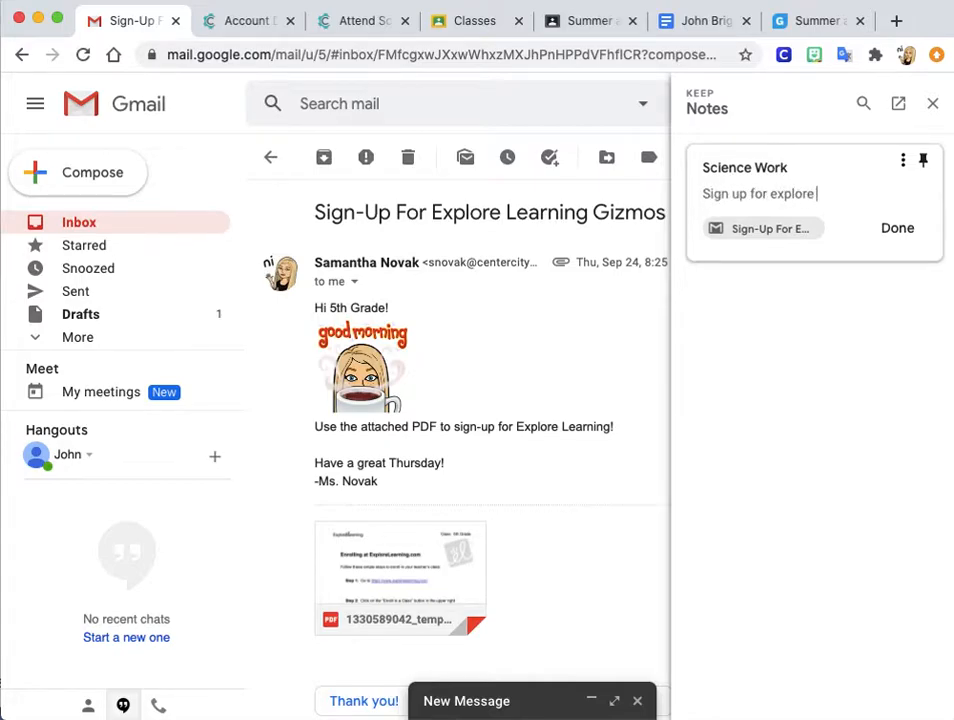
left_click(903, 161)
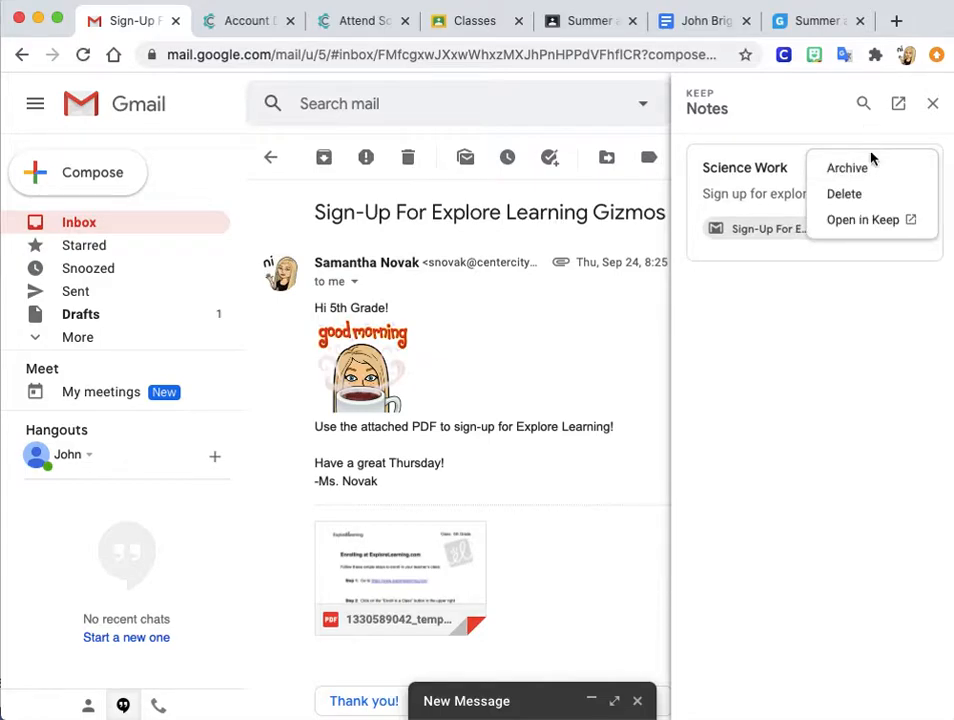
left_click(850, 128)
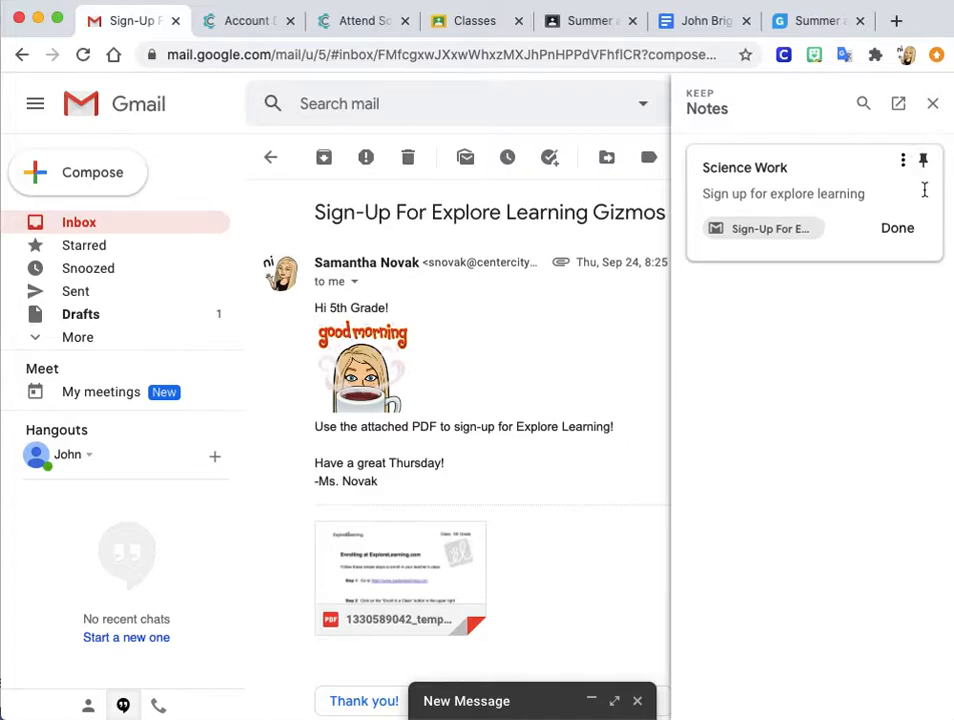
left_click(905, 236)
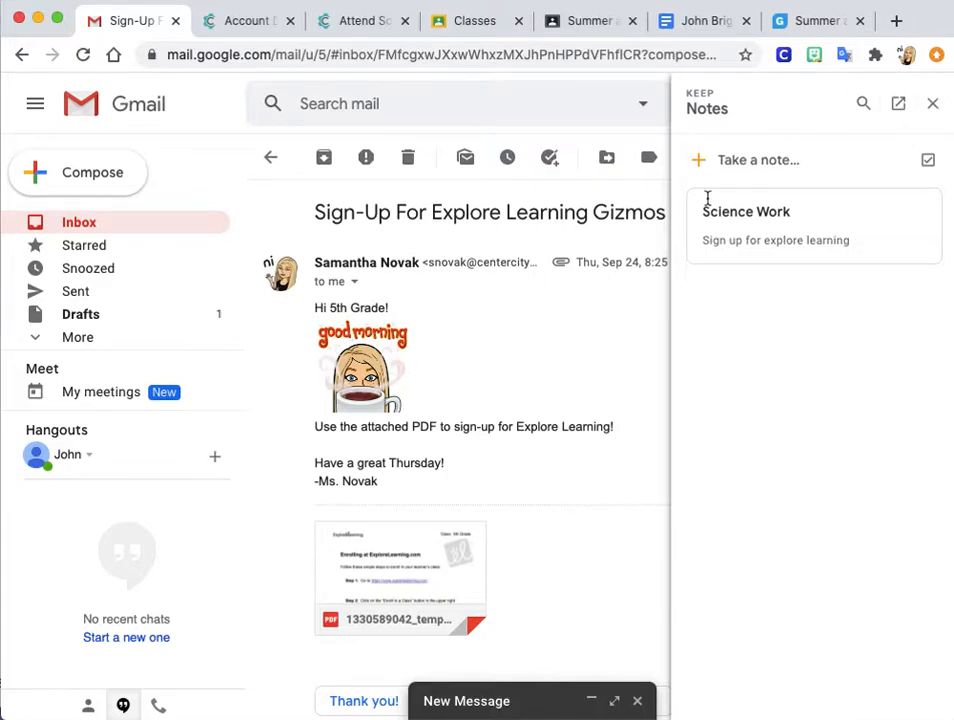
left_click(932, 105)
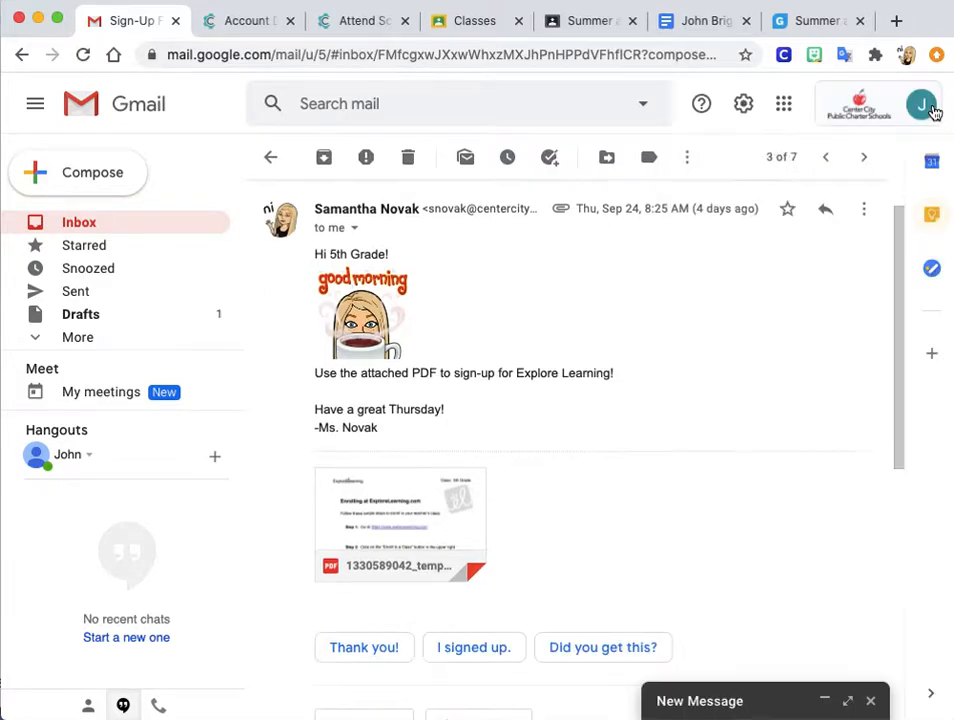
Step: Look at the "Your Science Work Today! (9/24)" email from the inbox and return to the inbox
left_click(22, 54)
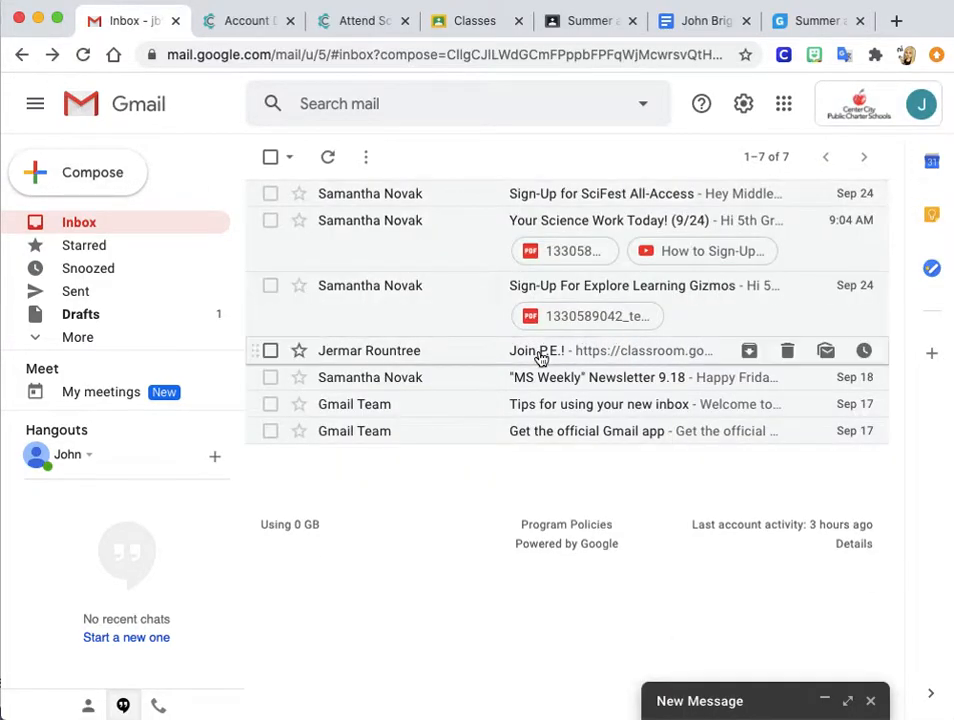
left_click(475, 245)
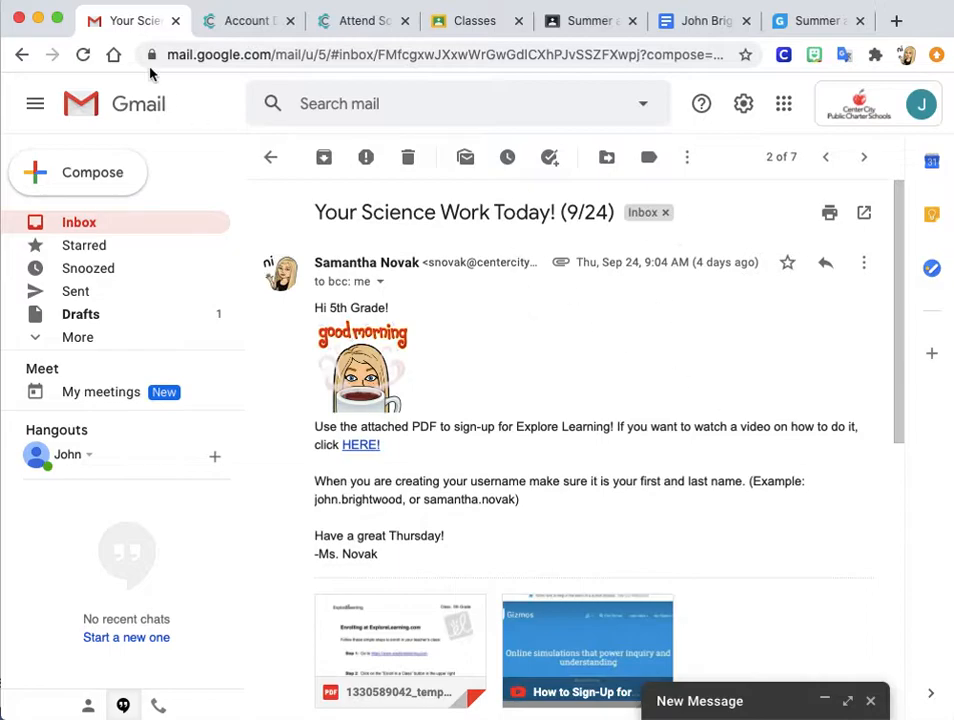
left_click(22, 54)
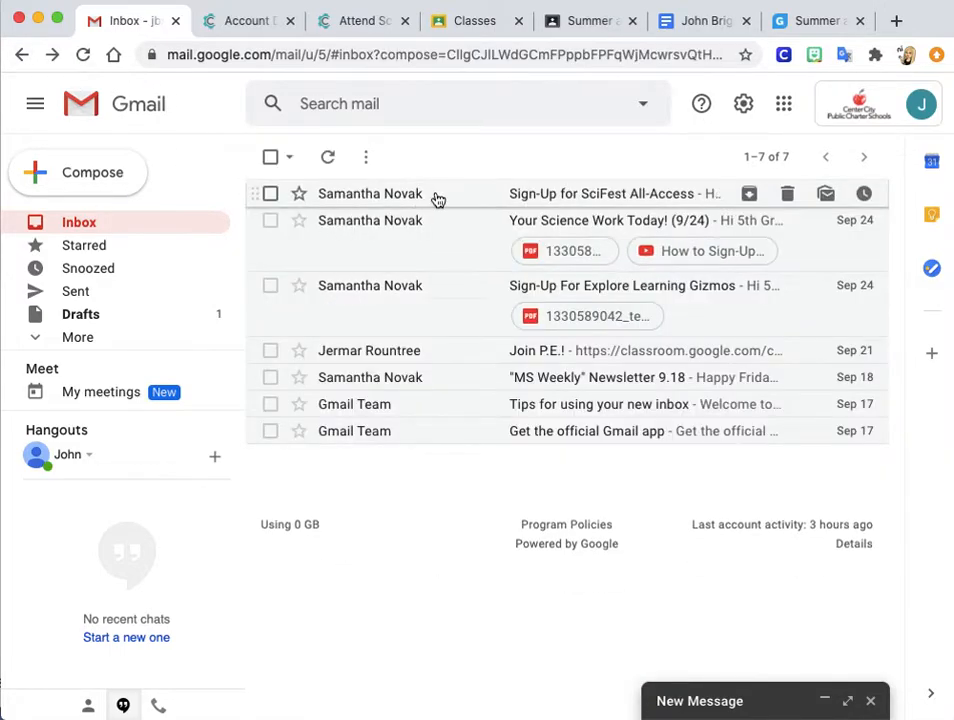
Step: Open the "Sign-Up for SciFest All-Access" email and save a linked Keep note titled "Science Work" reading "Sign up for Sci-Fest"
left_click(437, 199)
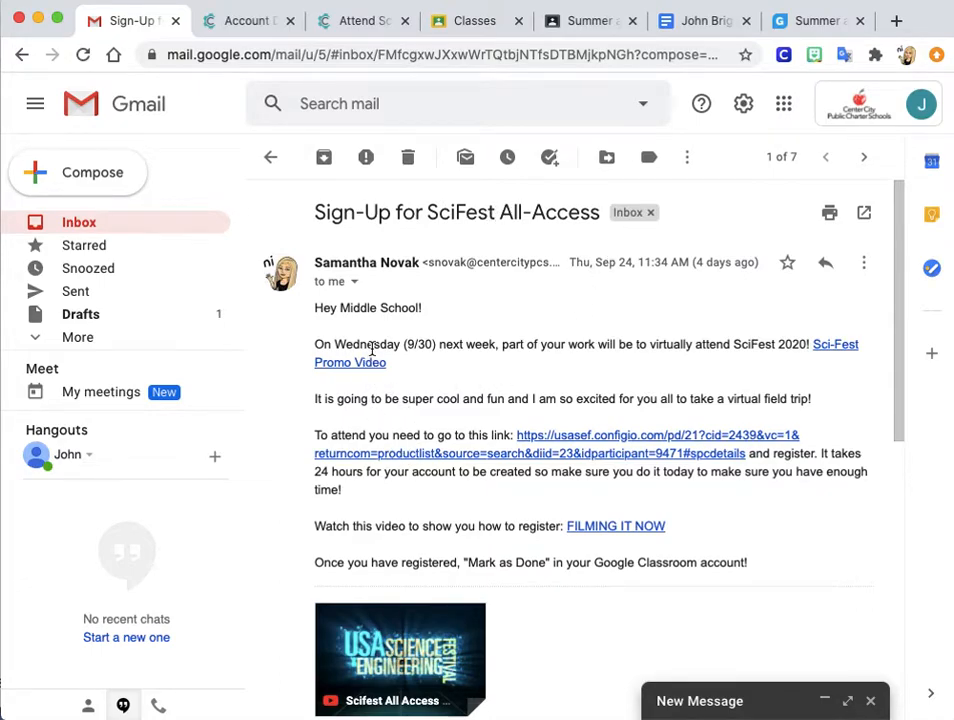
scroll(372, 348, "down", 2)
scroll(373, 345, "up", 2)
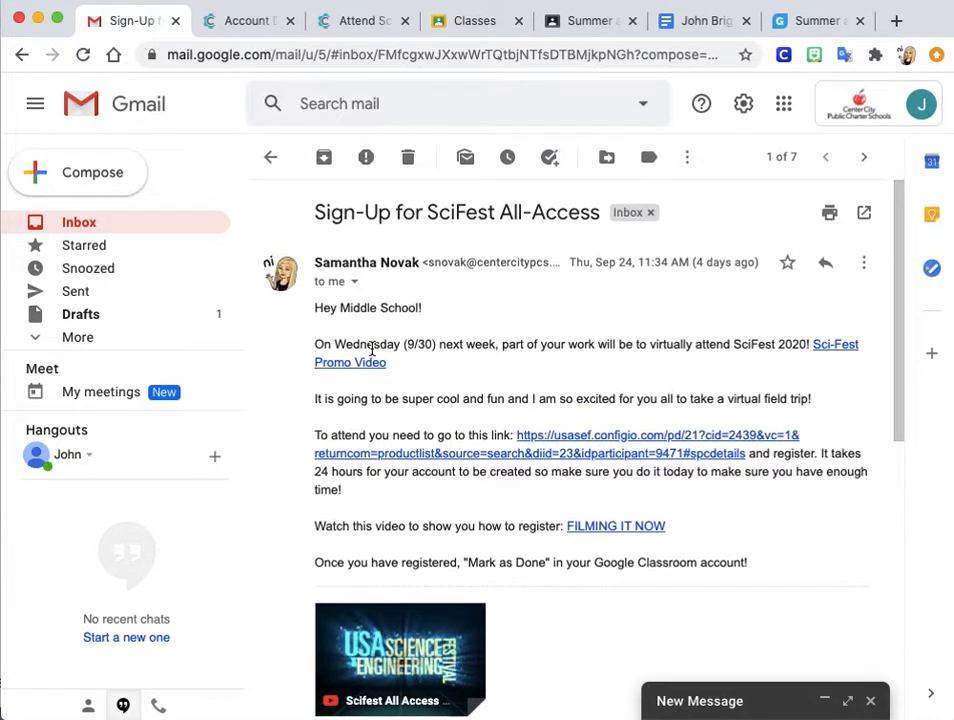
left_click(931, 218)
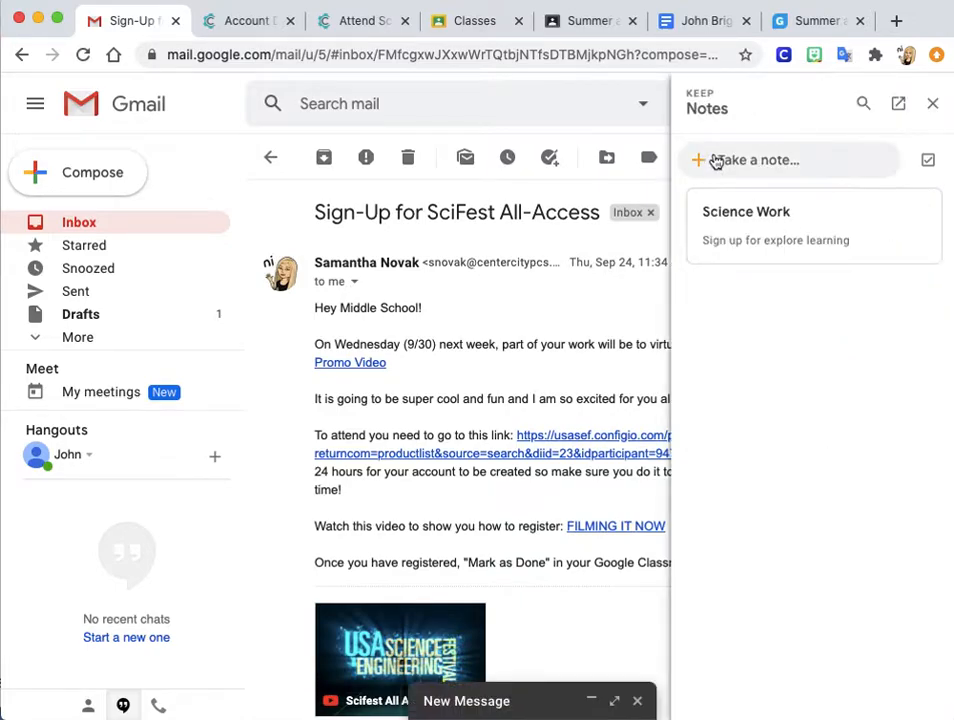
left_click(745, 230)
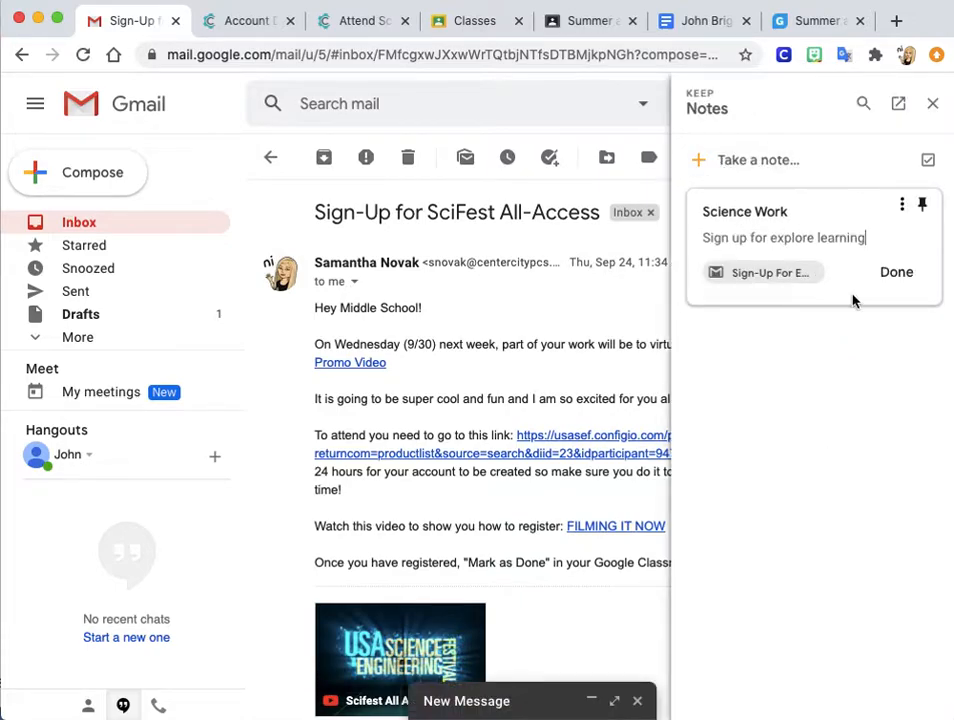
left_click(741, 161)
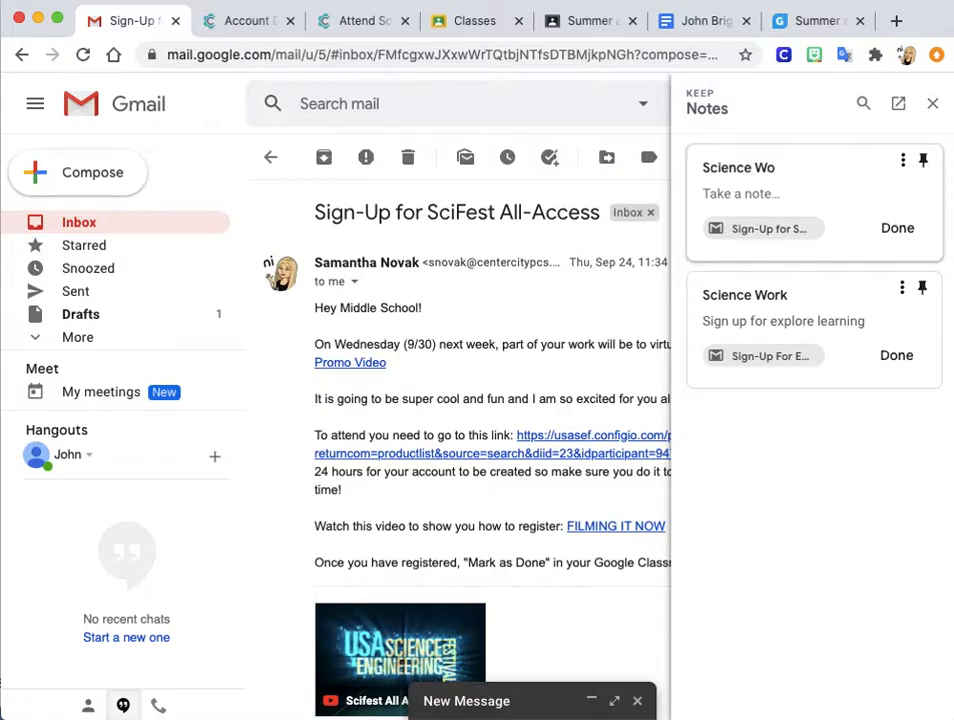
type("Sign up for Sci-Fest")
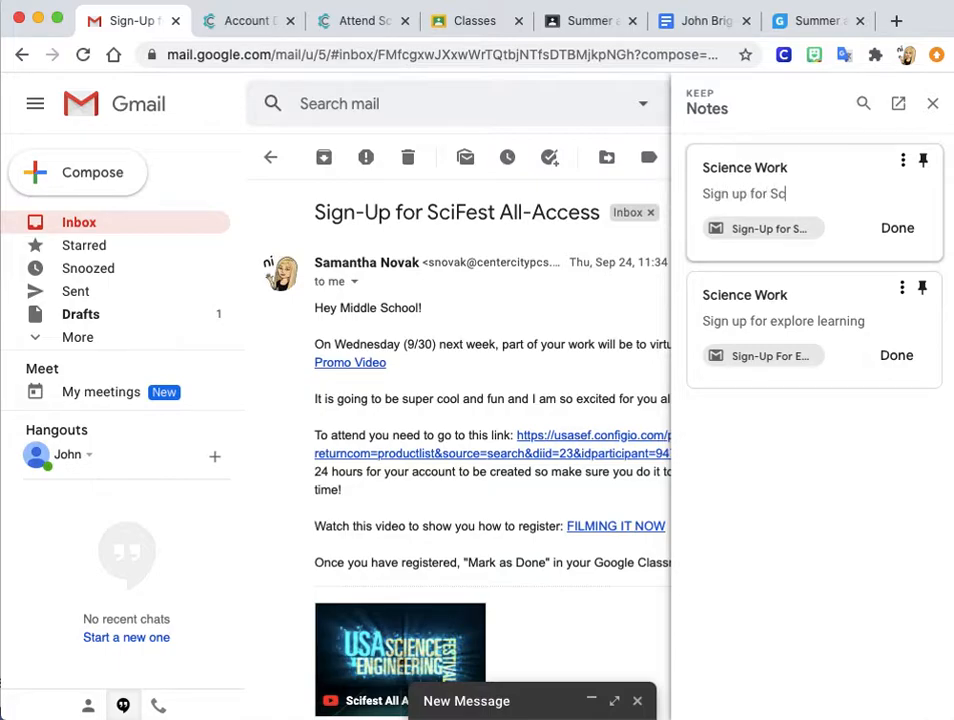
left_click(897, 232)
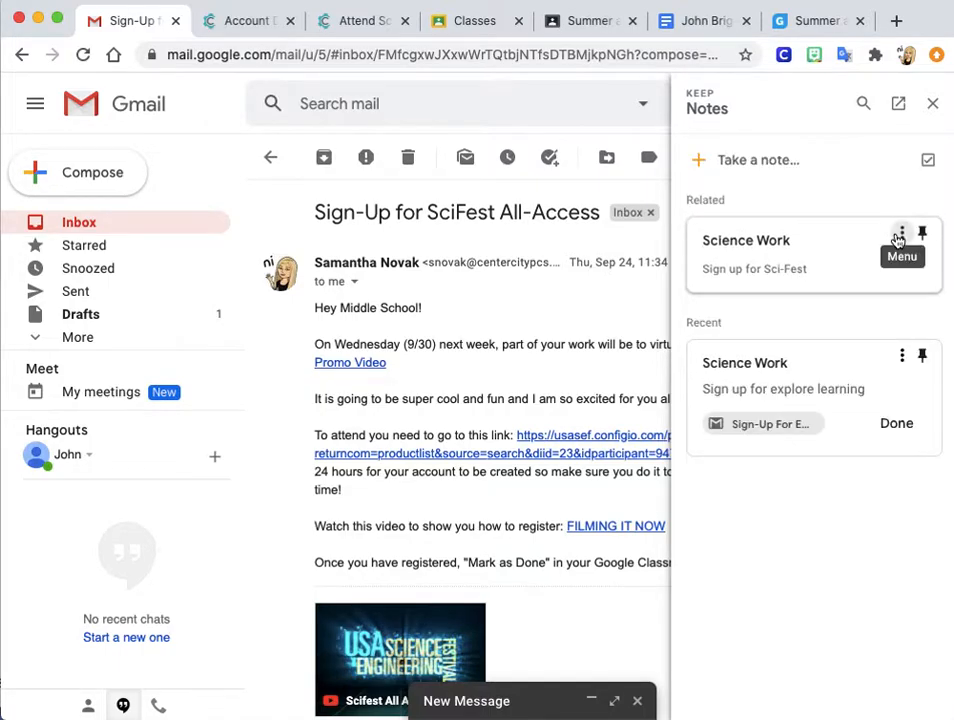
Step: Search the web for "google keep" in a new browser tab and open the Google Keep site
left_click(896, 21)
type("google")
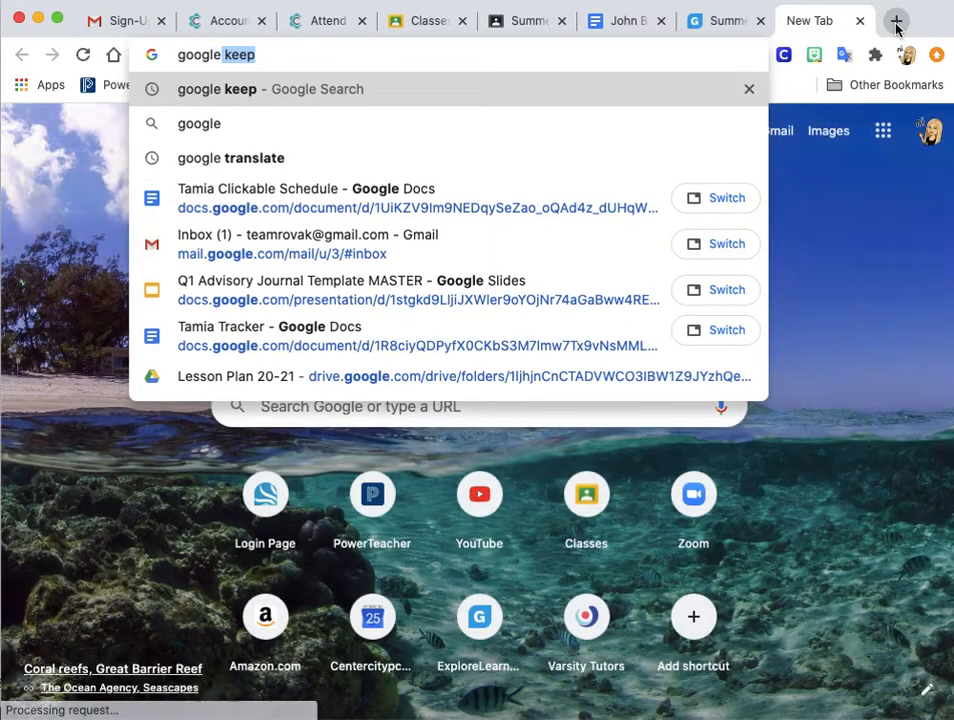
key("Return")
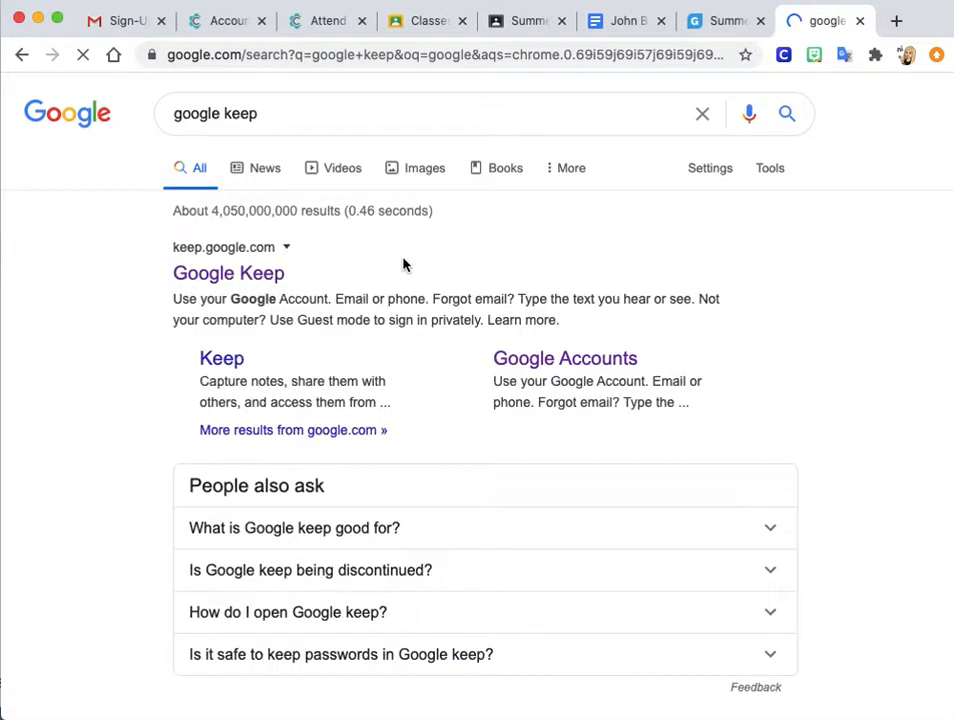
left_click(255, 286)
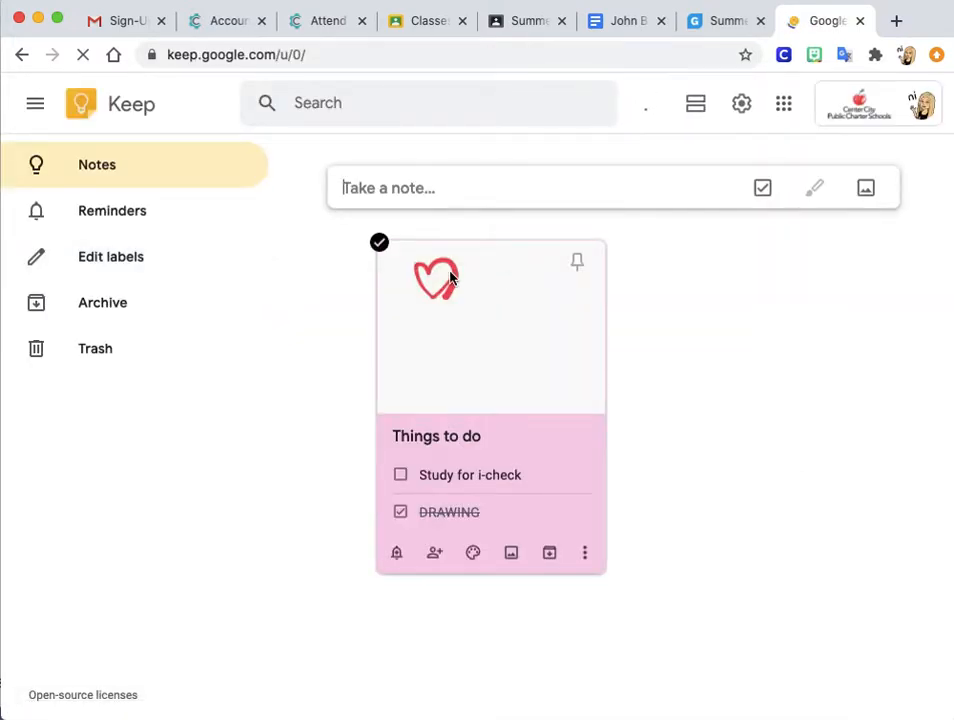
Step: Switch Google Keep to the student's school account that holds the two Science Work notes
left_click(585, 552)
left_click(921, 104)
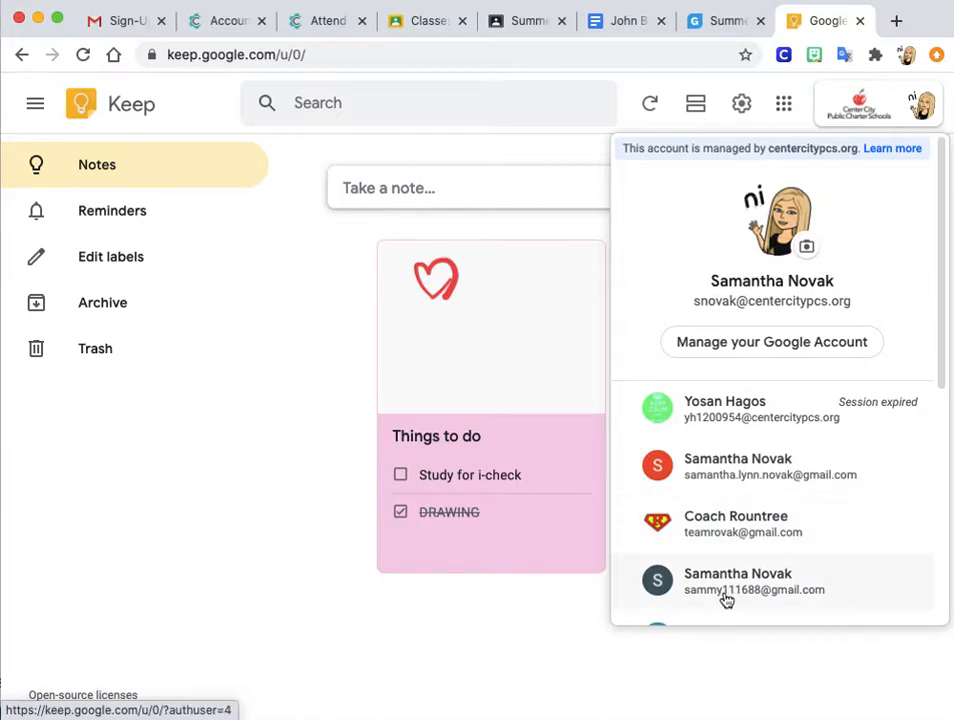
scroll(745, 478, "down", 3)
left_click(739, 518)
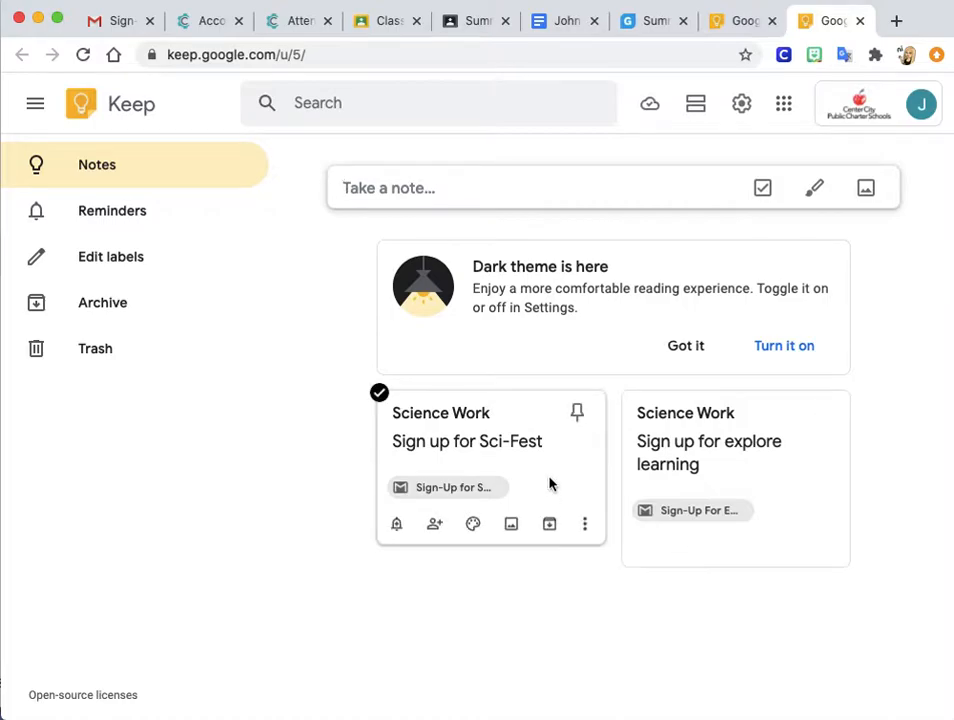
Step: Color both Science Work notes, the Sci-Fest one and the explore learning one, green
mouse_move(473, 525)
left_click(479, 458)
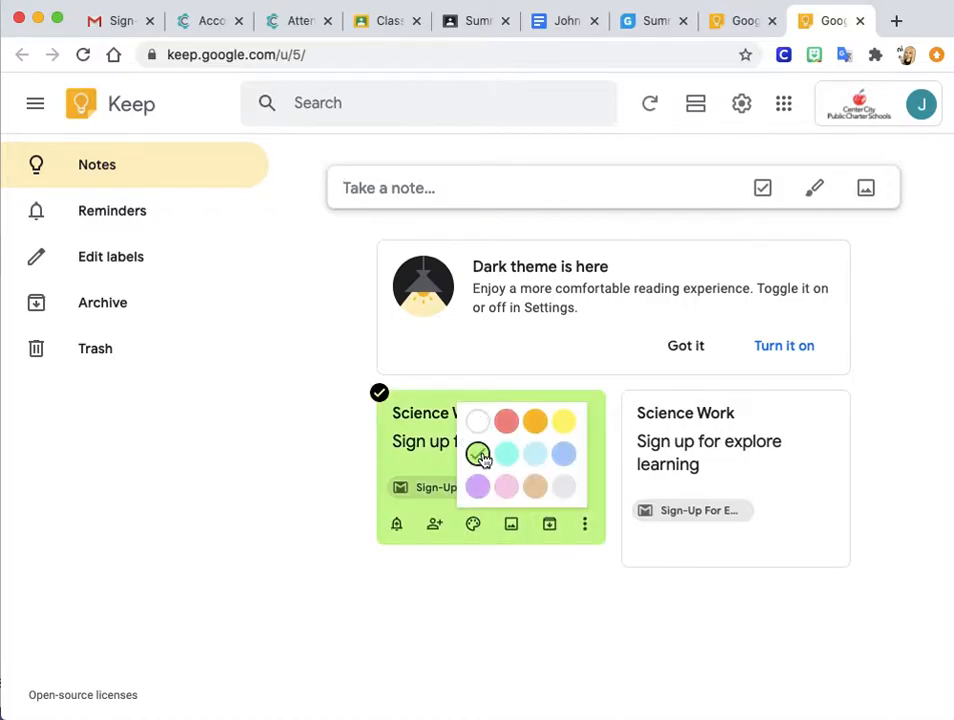
mouse_move(720, 548)
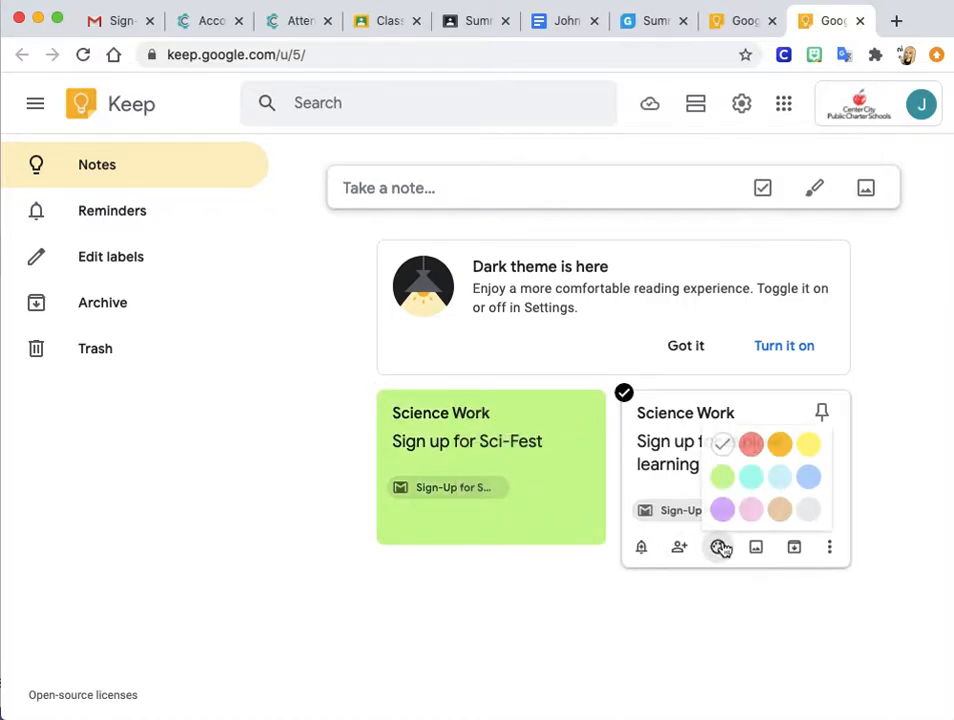
left_click(722, 476)
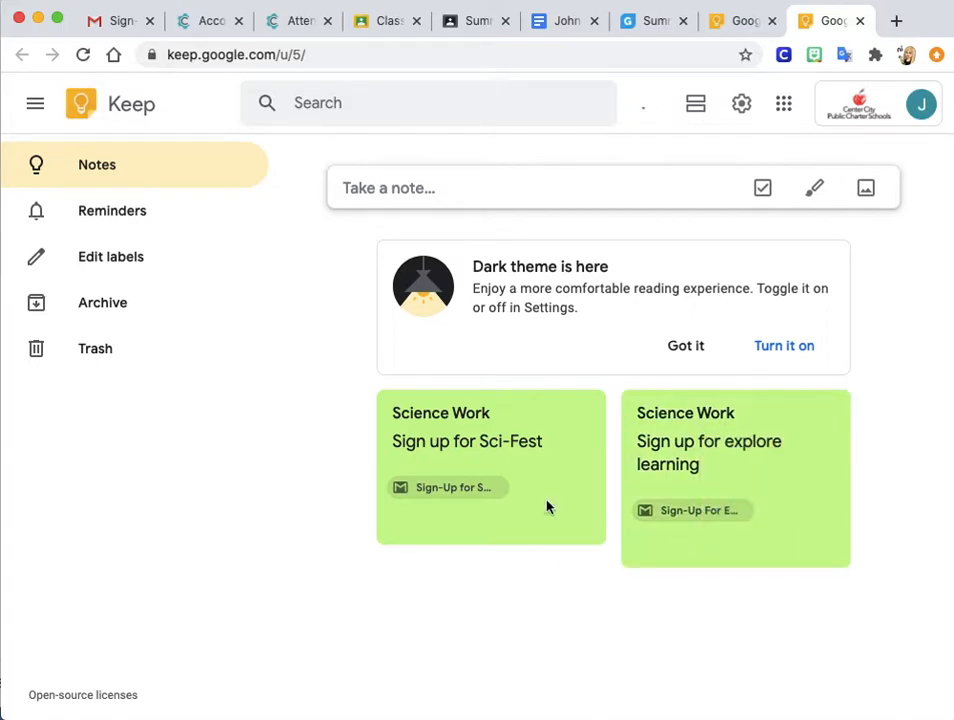
left_click(494, 436)
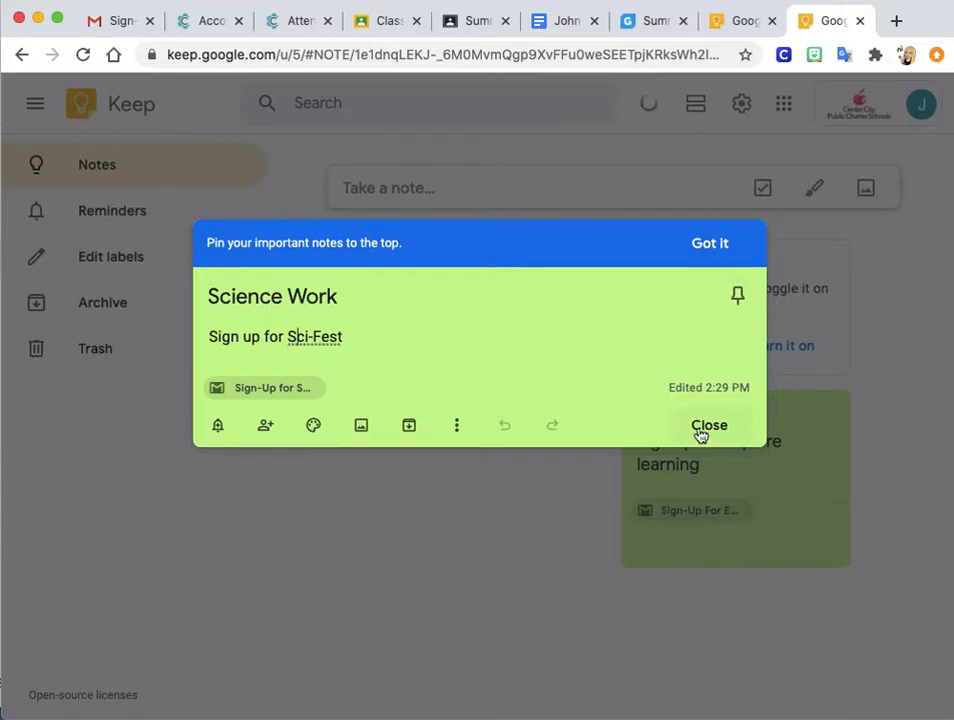
left_click(714, 428)
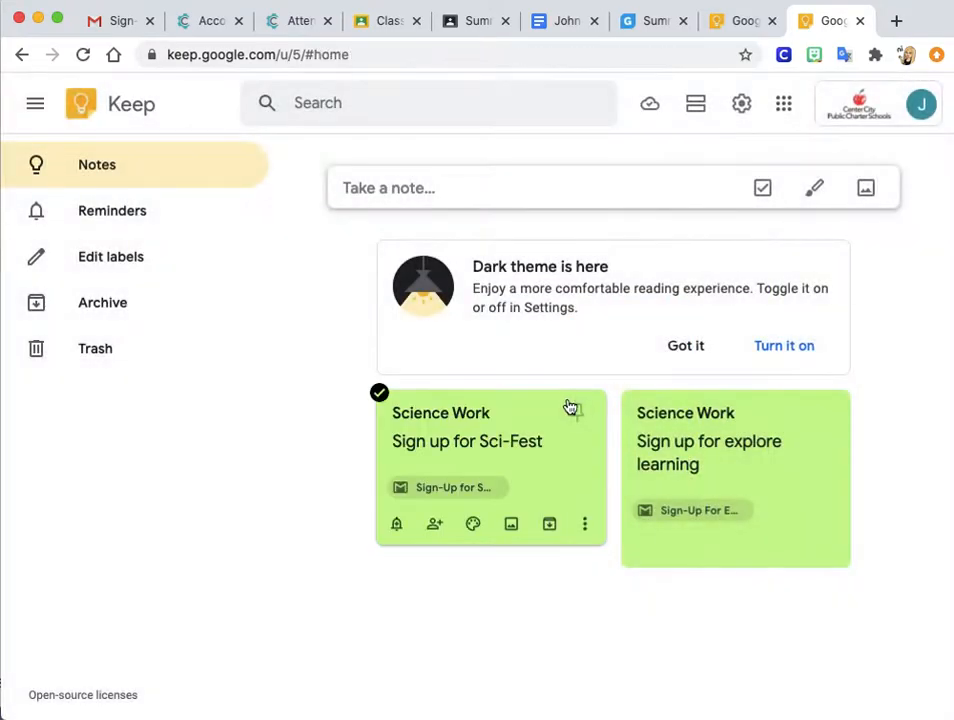
left_click(379, 396)
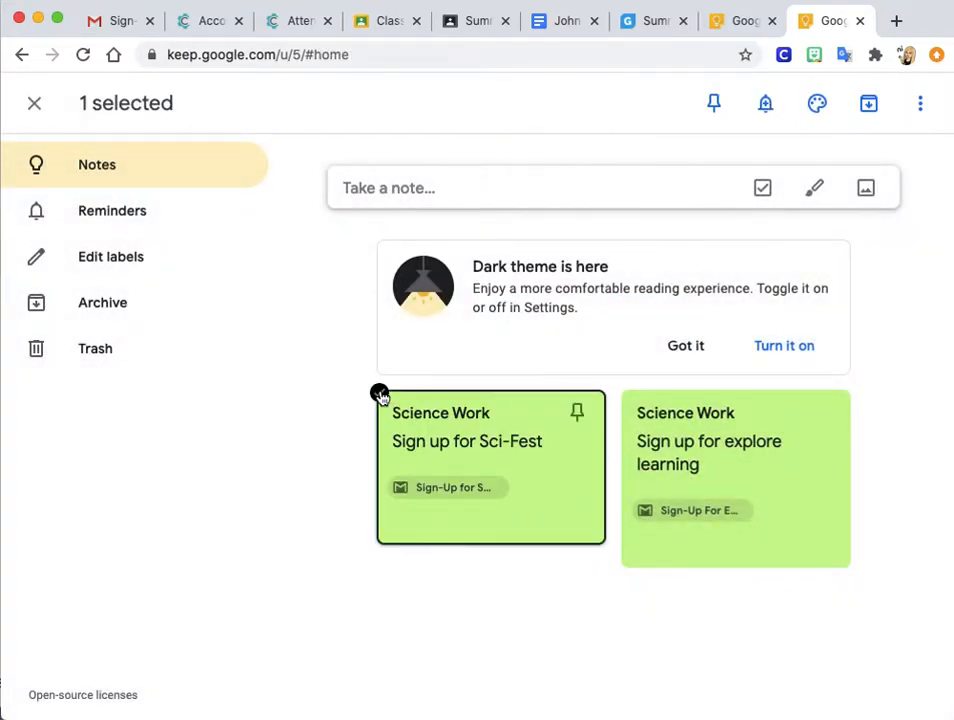
left_click(560, 490)
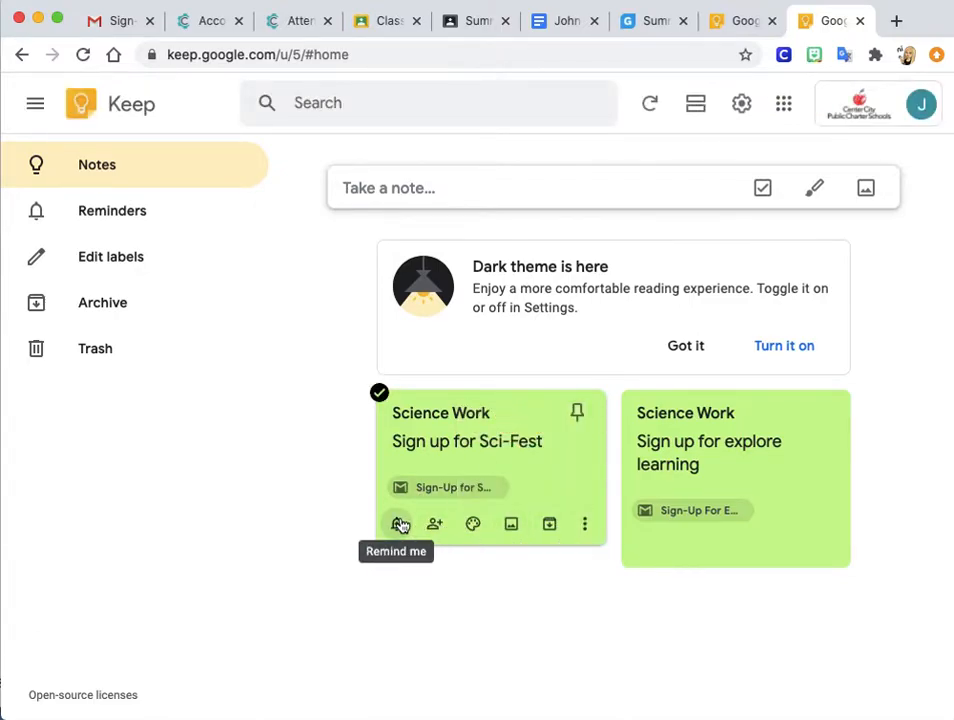
Step: Show checkboxes on the "Sign up for Sci-Fest" note so its text is a checklist item
left_click(585, 528)
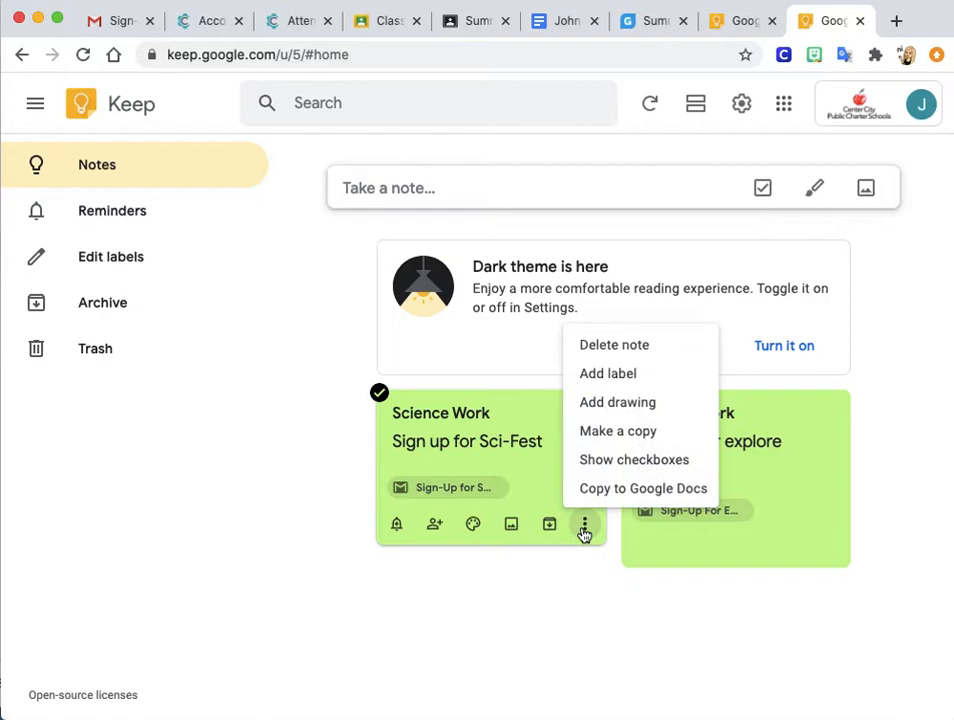
left_click(611, 457)
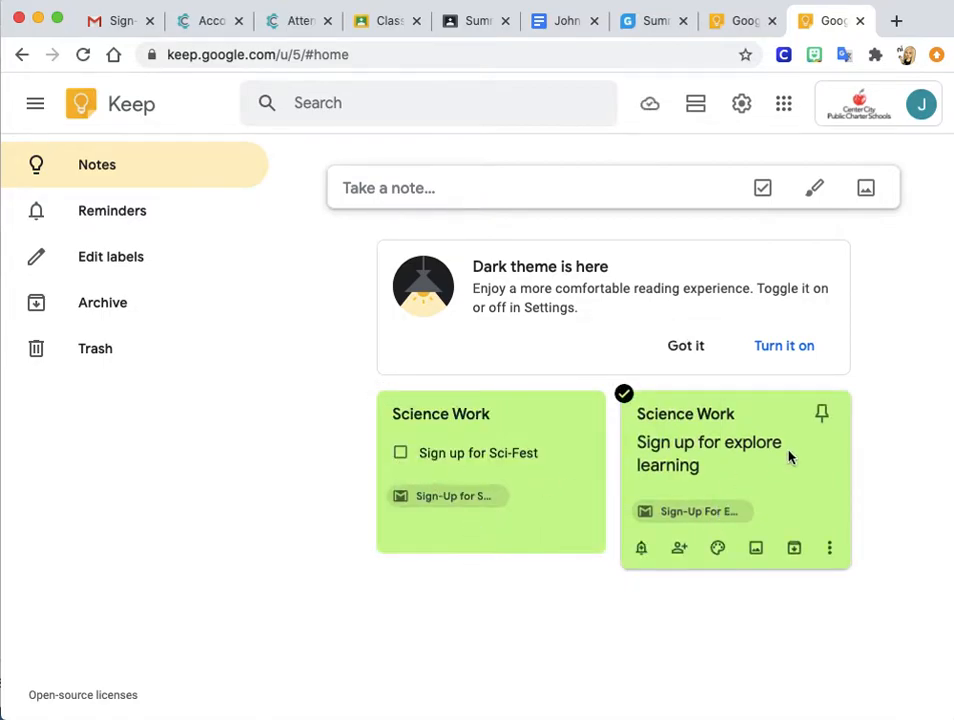
Step: Check off the "Sign up for Sci-Fest" item in its Science Work note
left_click(401, 455)
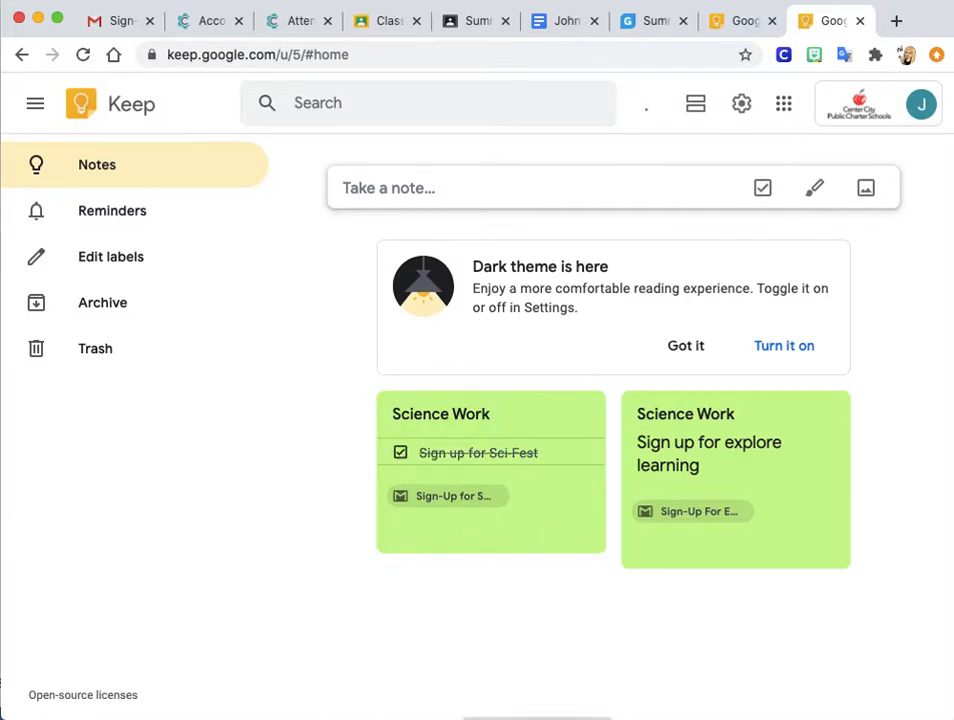
left_click(400, 454)
left_click(400, 454)
Step: Show checkboxes on the "Sign up for explore learning" note and check off its item
left_click(752, 560)
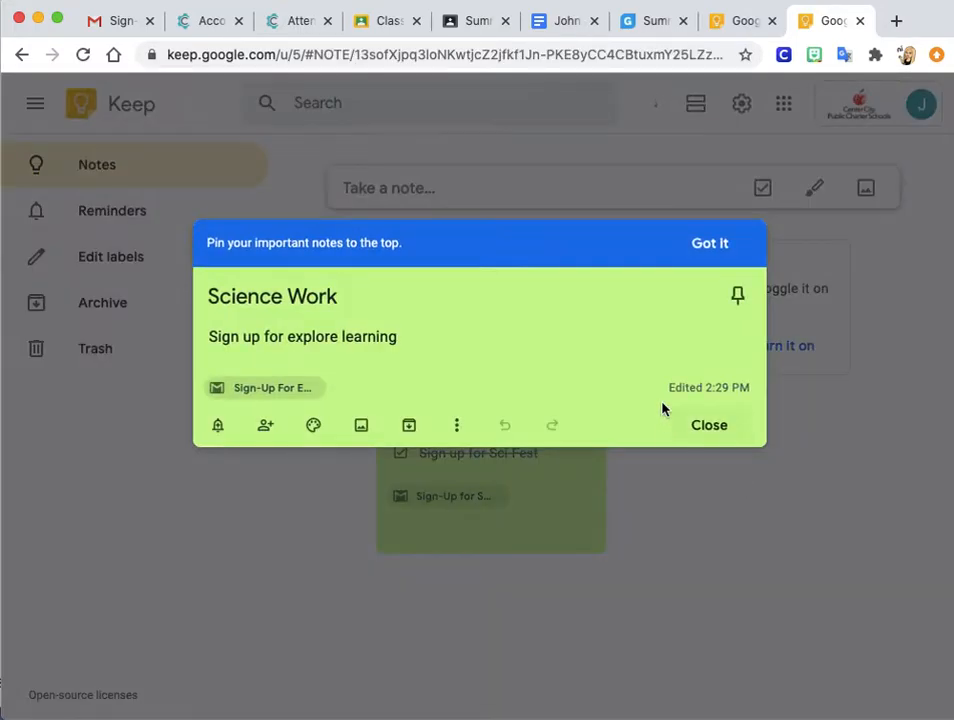
left_click(712, 426)
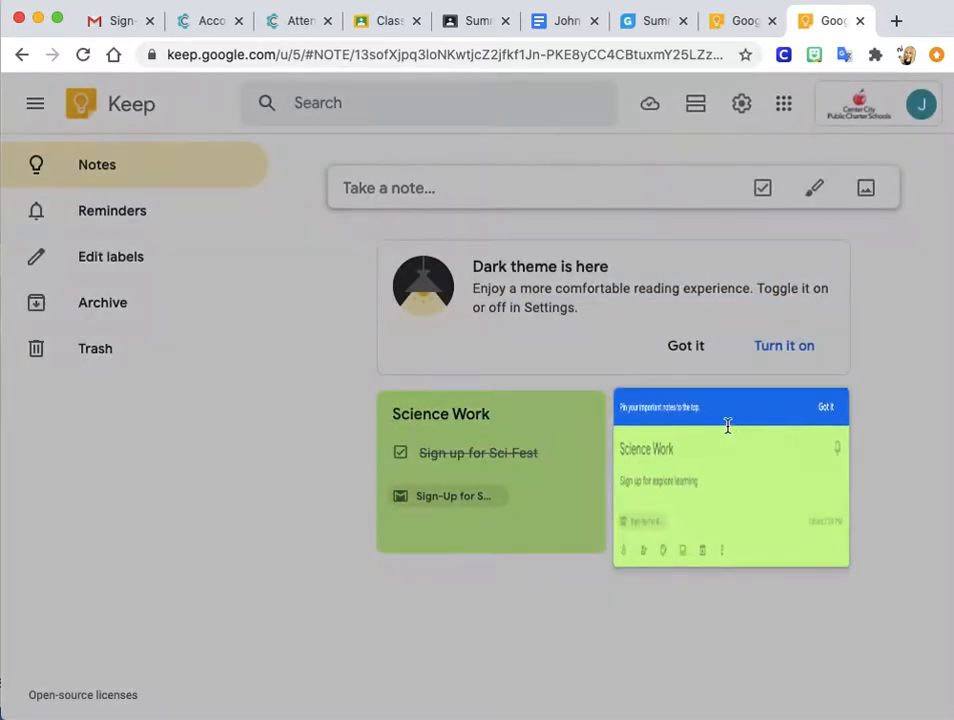
left_click(830, 549)
left_click(780, 483)
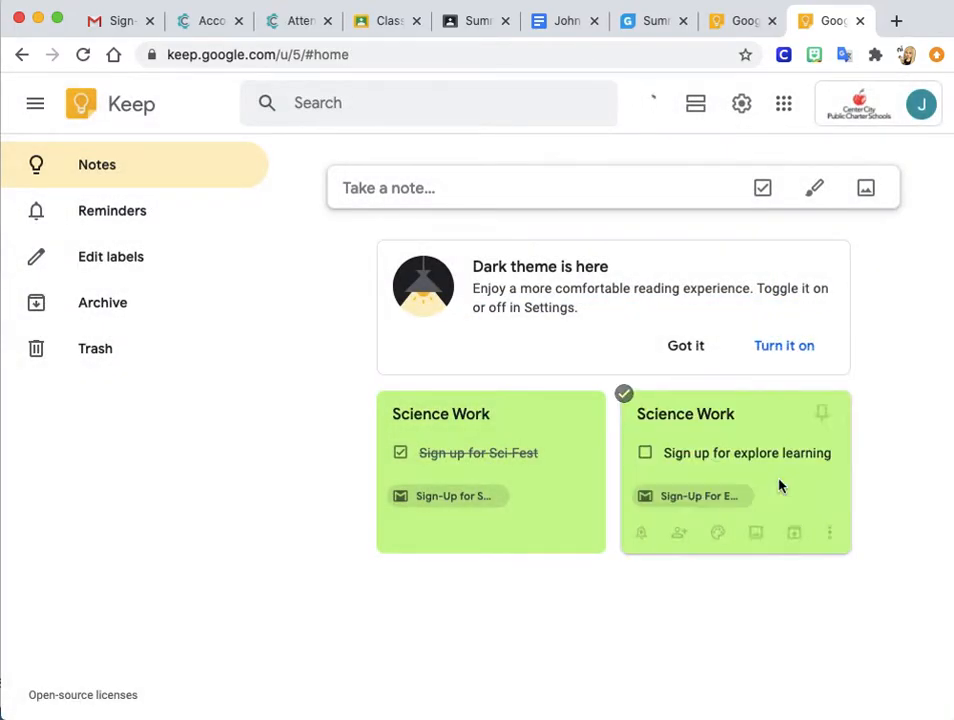
left_click(648, 455)
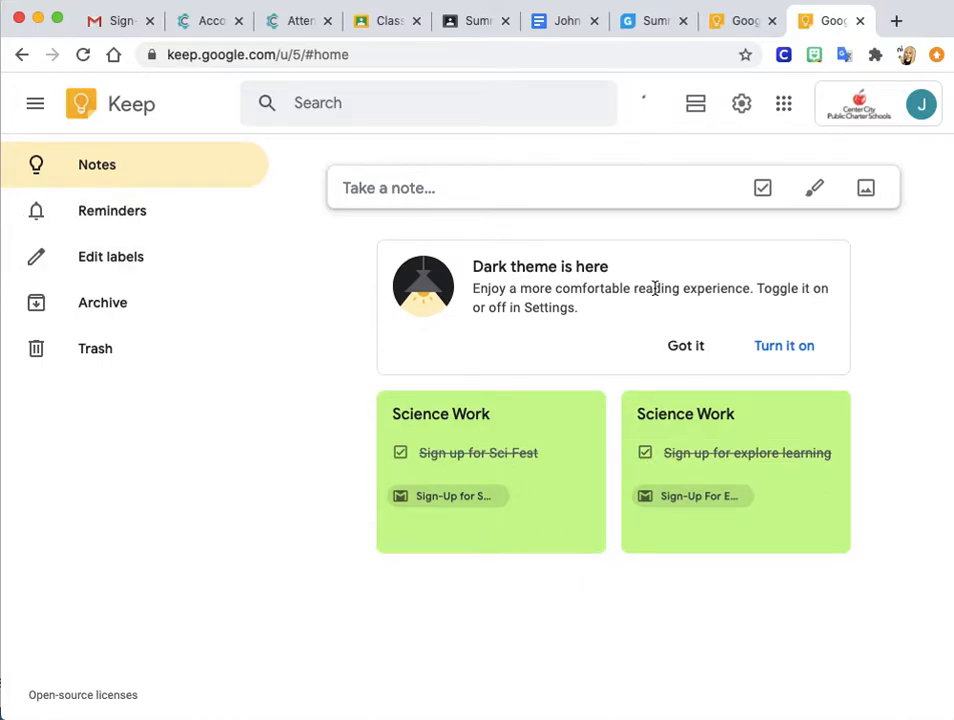
Step: Create a new checklist note titled "Study" with the items "Math test" and "Music test"
left_click(762, 187)
left_click(449, 202)
type("St")
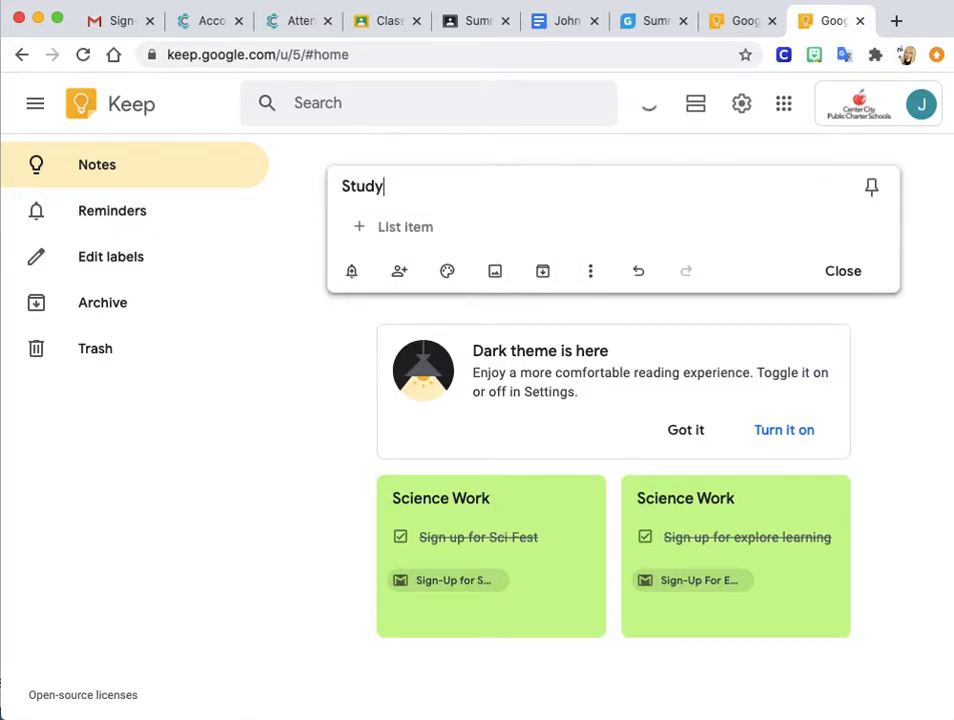
type("udy")
left_click(405, 228)
type("Mat")
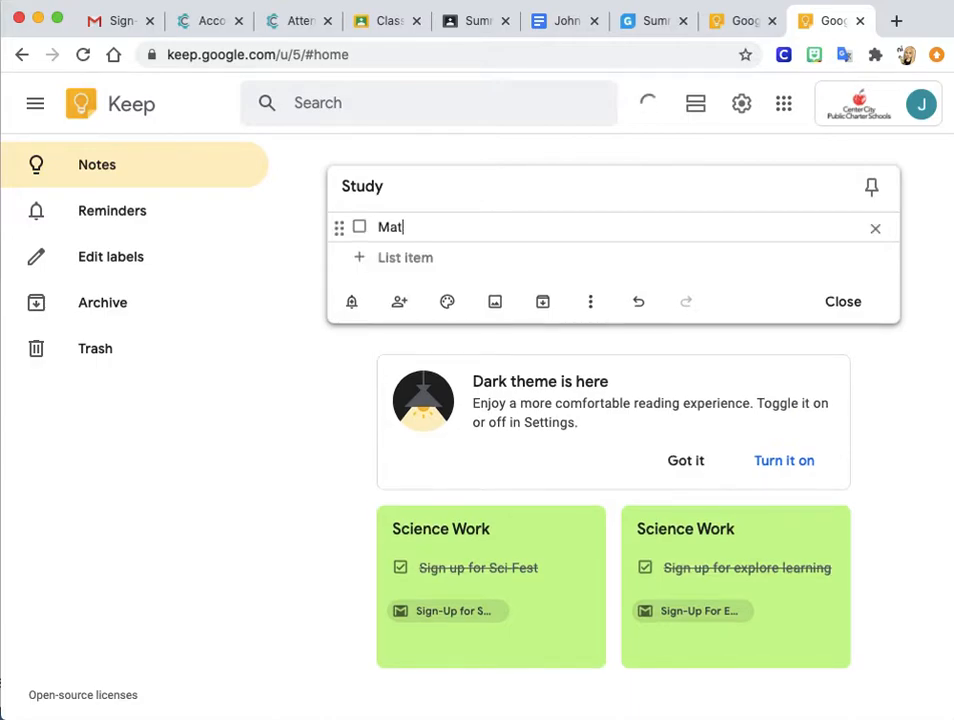
type("h test")
left_click(390, 258)
type("M")
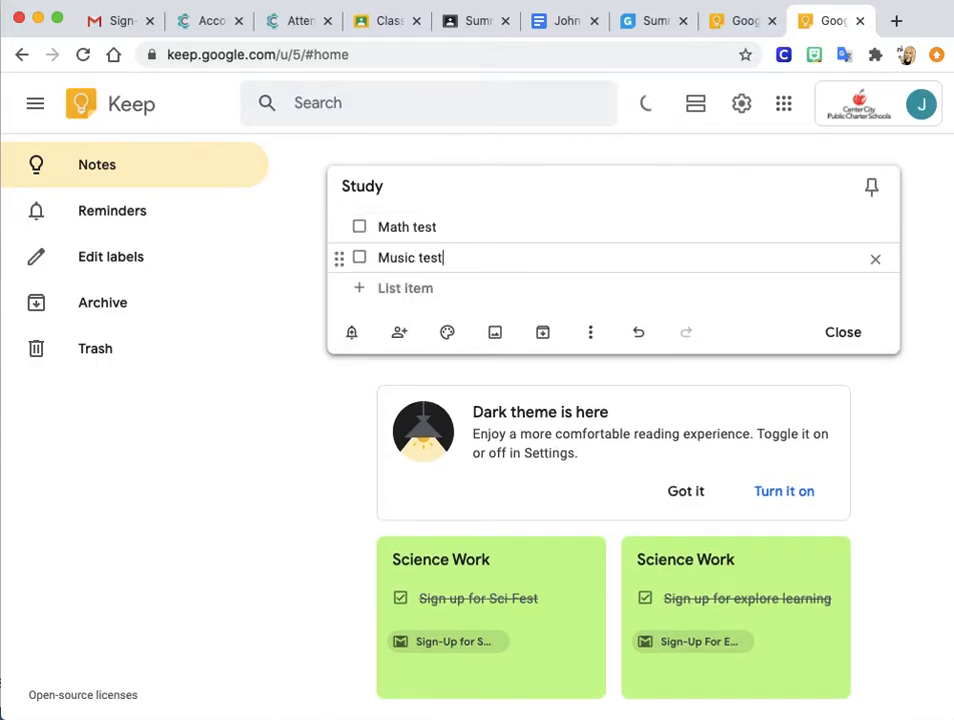
Step: Color the new Study note light blue and close it
left_click(446, 333)
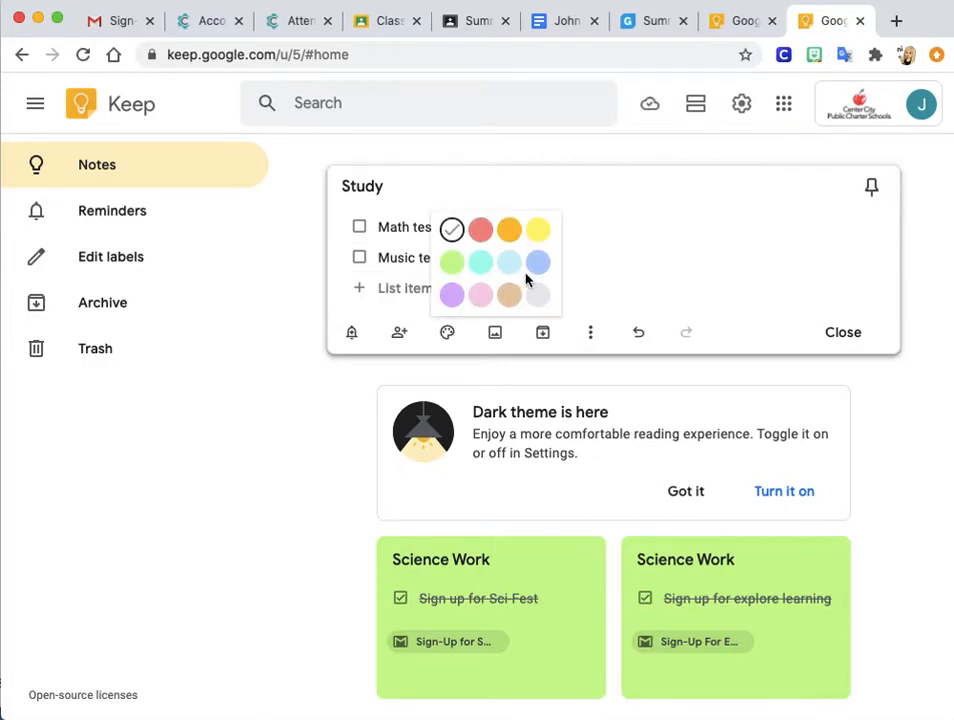
left_click(509, 264)
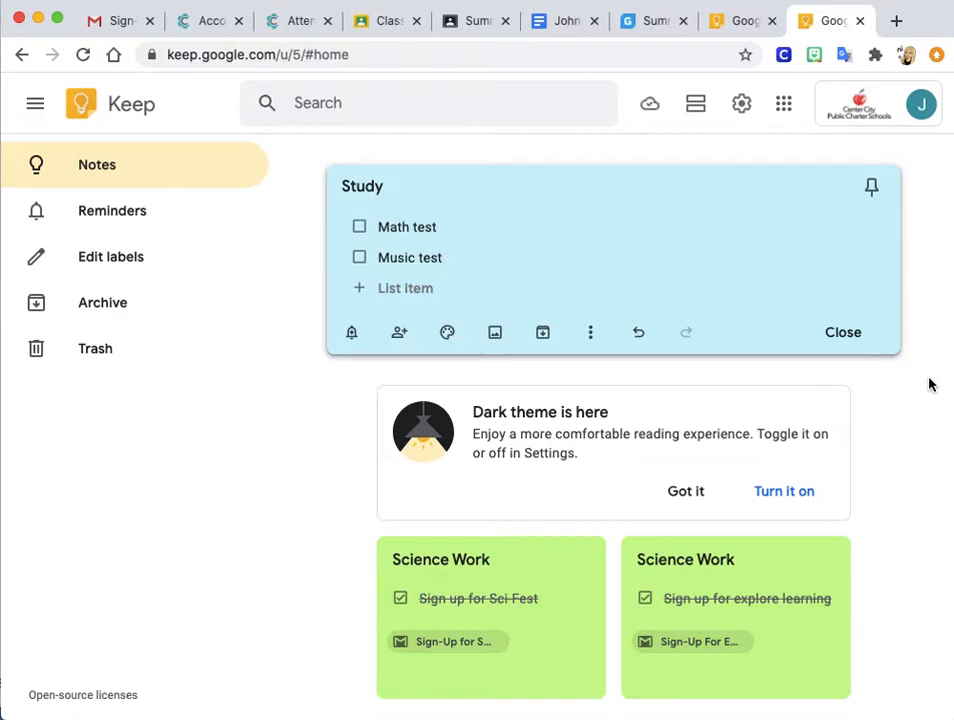
left_click(845, 333)
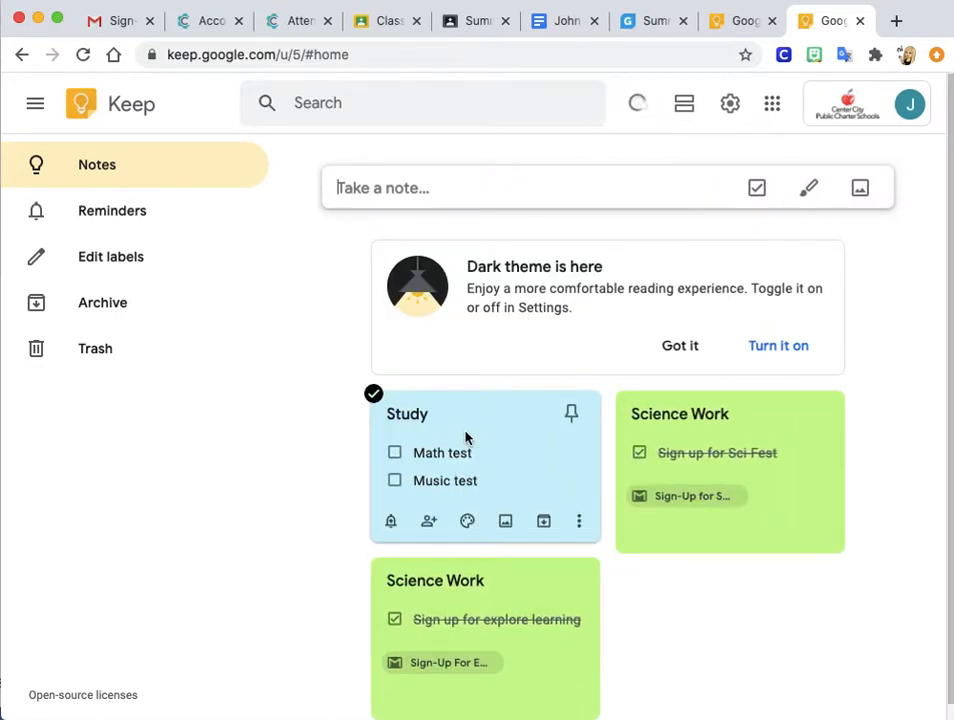
Step: Check off both the "Math test" and "Music test" items in the Study note
left_click(395, 453)
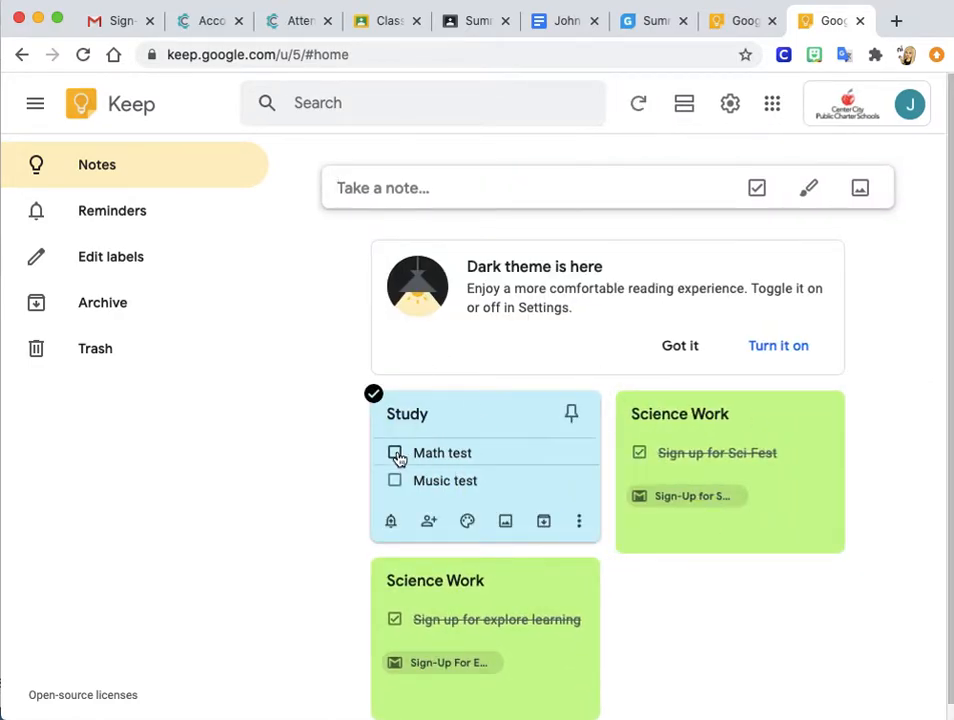
left_click(396, 455)
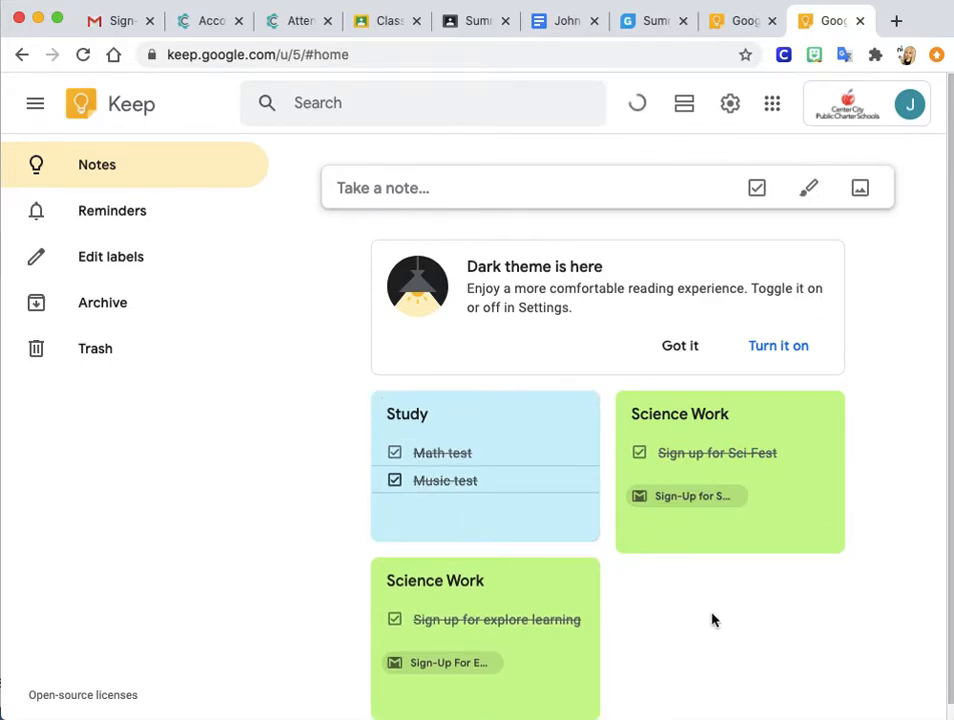
Step: Archive the Sci-Fest Science Work note, view it in the archive, and return to the main notes
scroll(714, 620, "down", 1)
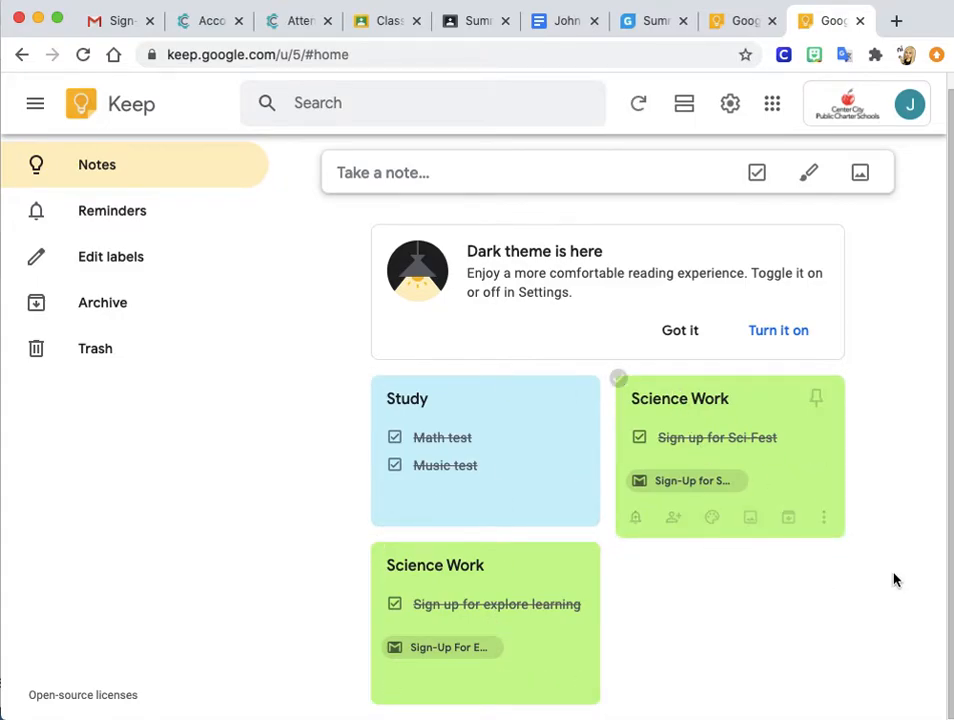
left_click(832, 524)
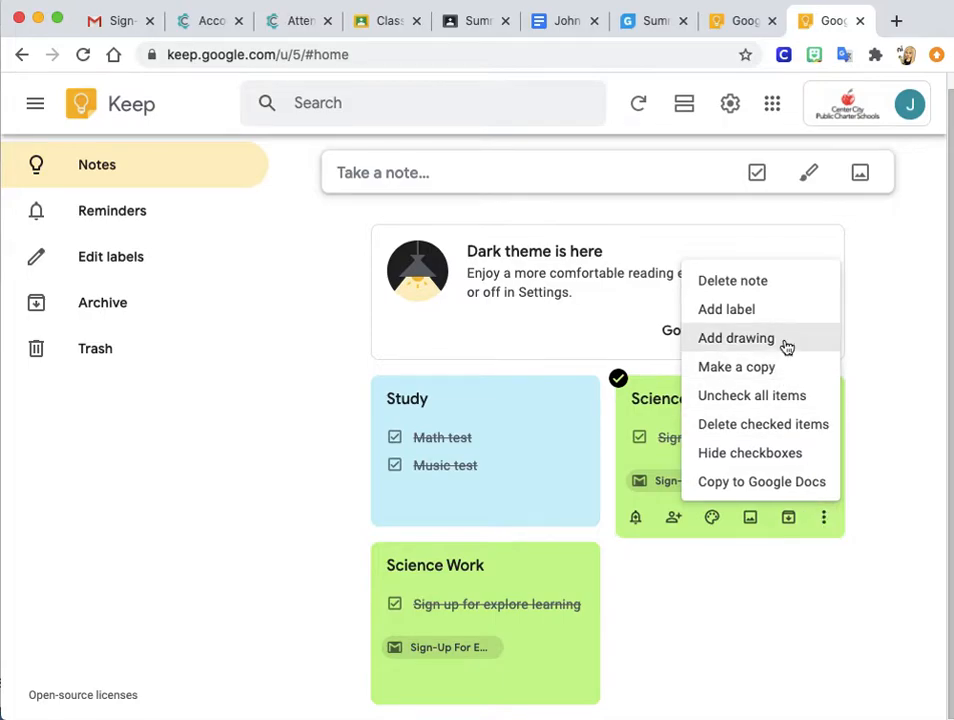
left_click(824, 606)
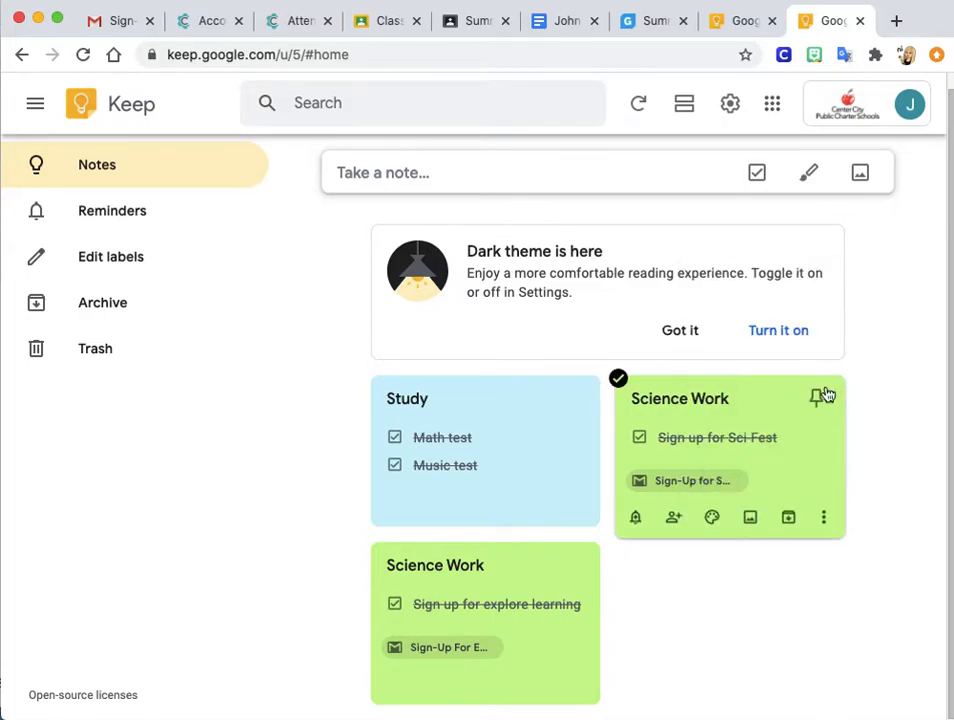
left_click(797, 520)
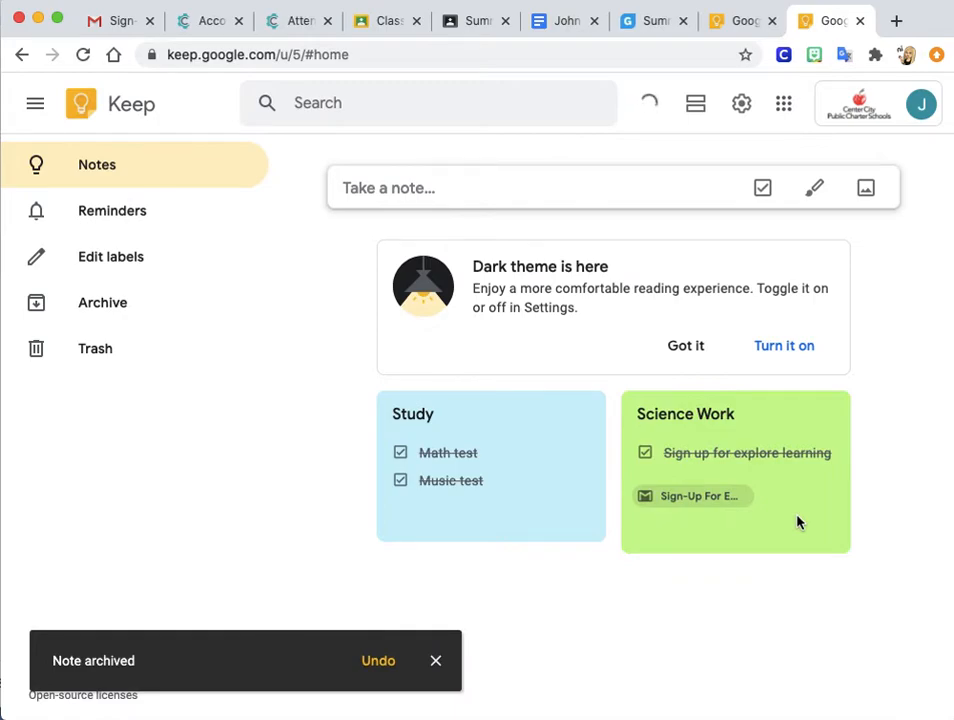
left_click(134, 308)
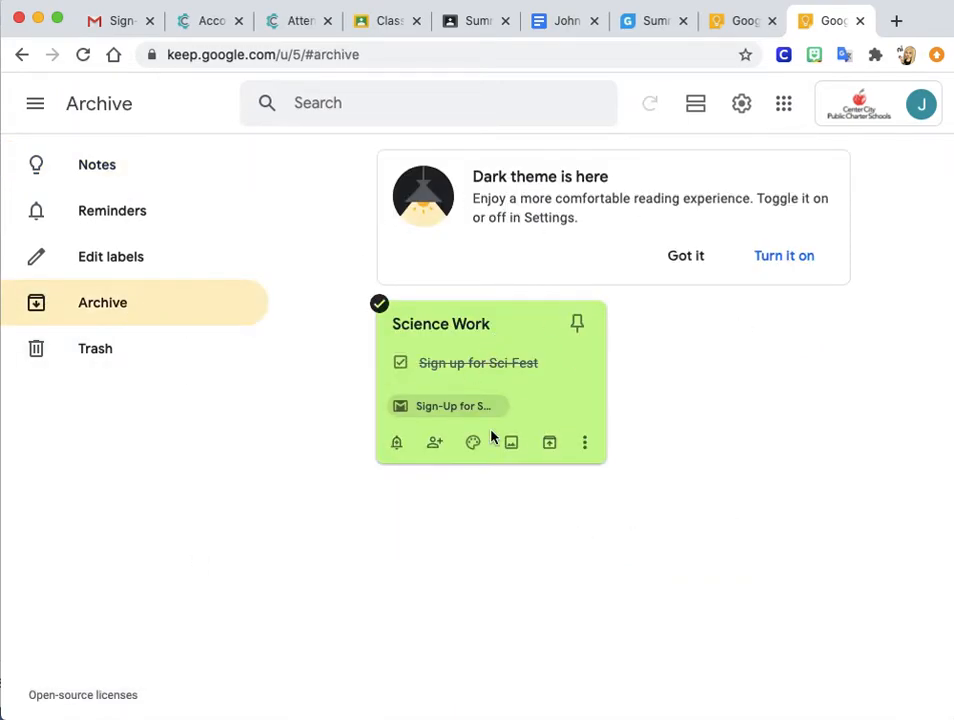
left_click(96, 166)
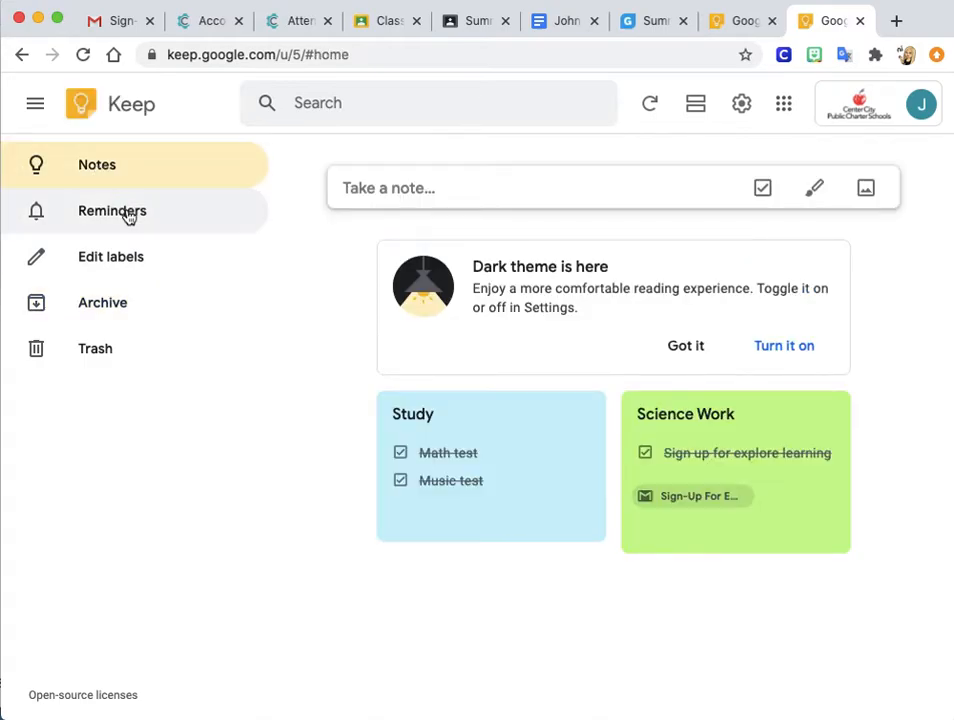
left_click(512, 456)
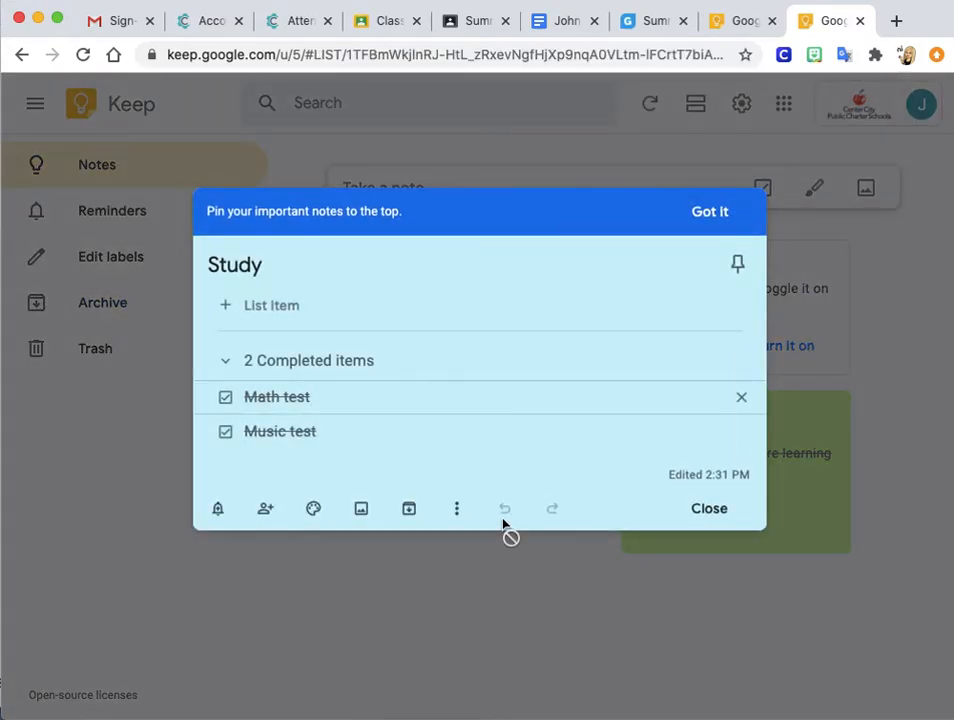
left_click(460, 509)
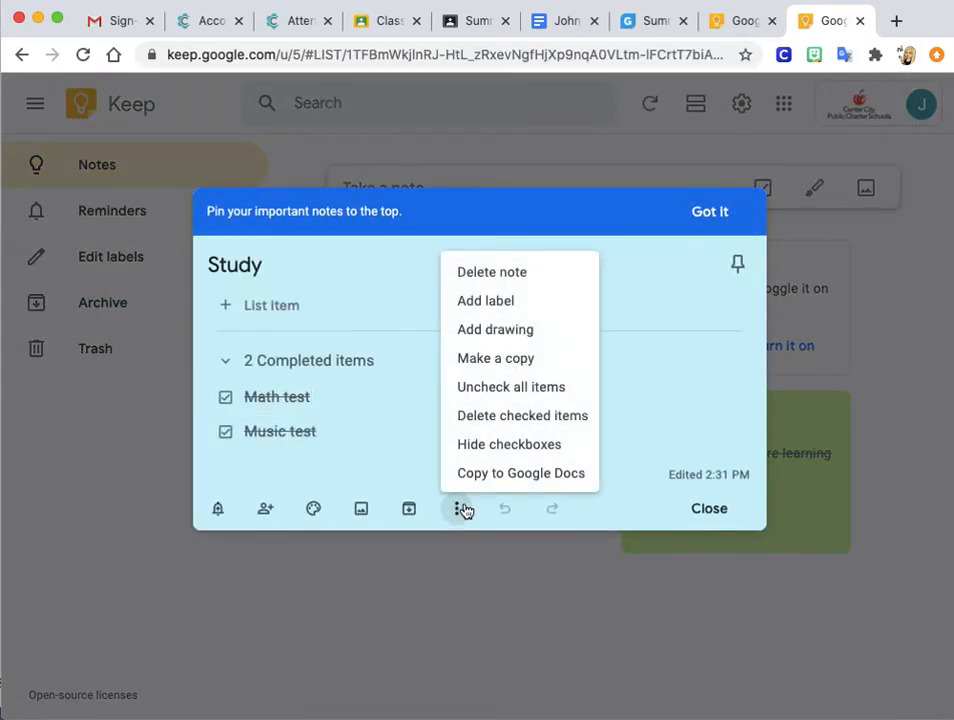
left_click(463, 600)
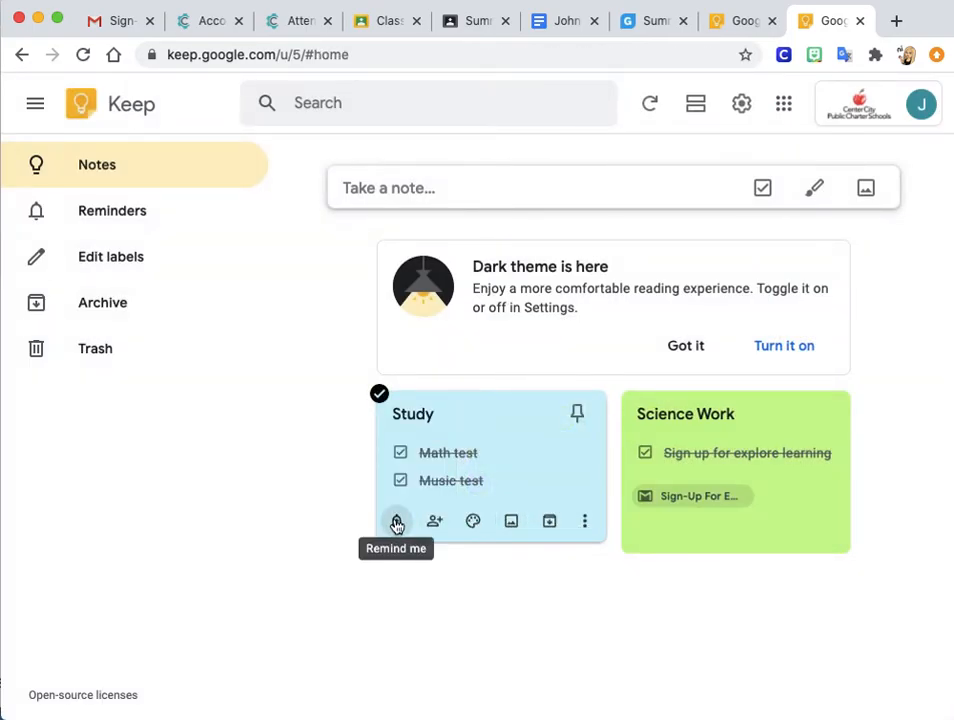
Step: Set a reminder on the Study note for later today at 8:00 PM
left_click(396, 522)
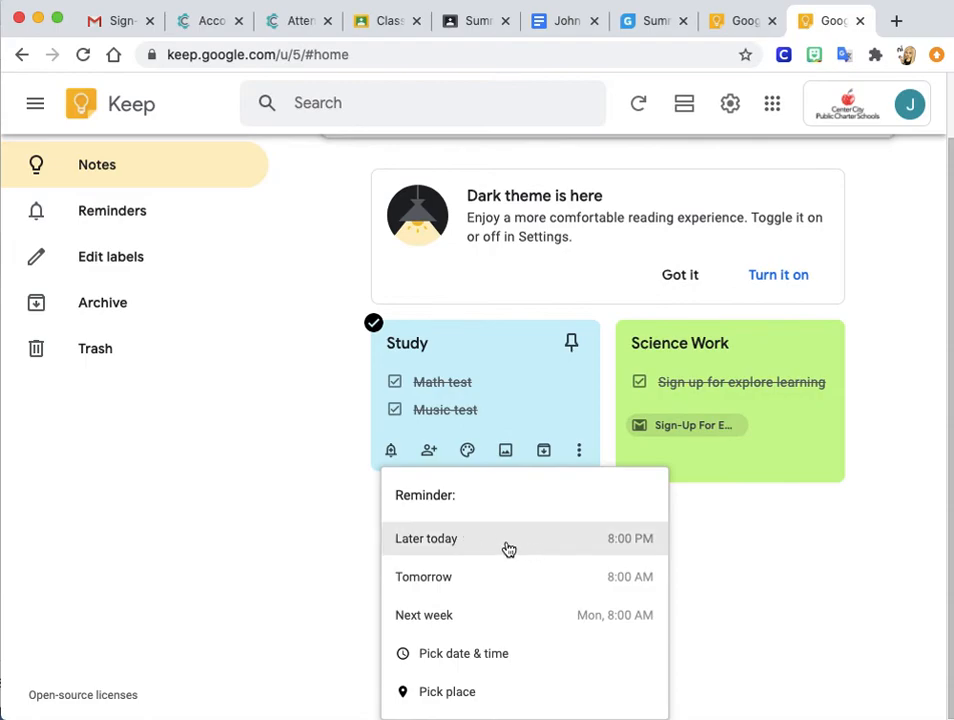
left_click(645, 549)
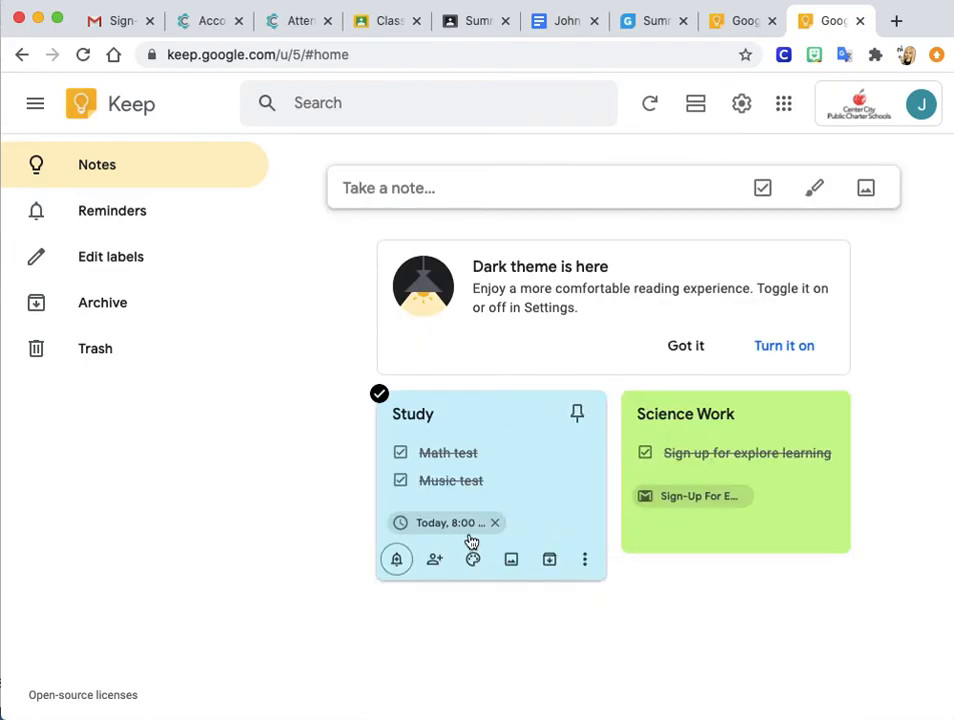